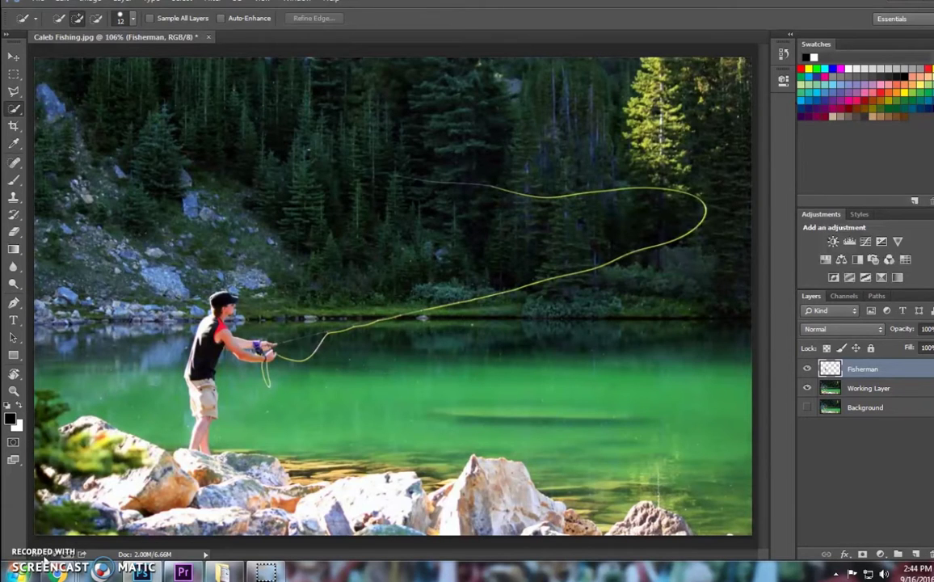
Step: Hide Working Layer and Background to view the fisherman alone, then restore Working Layer behind him
left_click(807, 388)
left_click(807, 407)
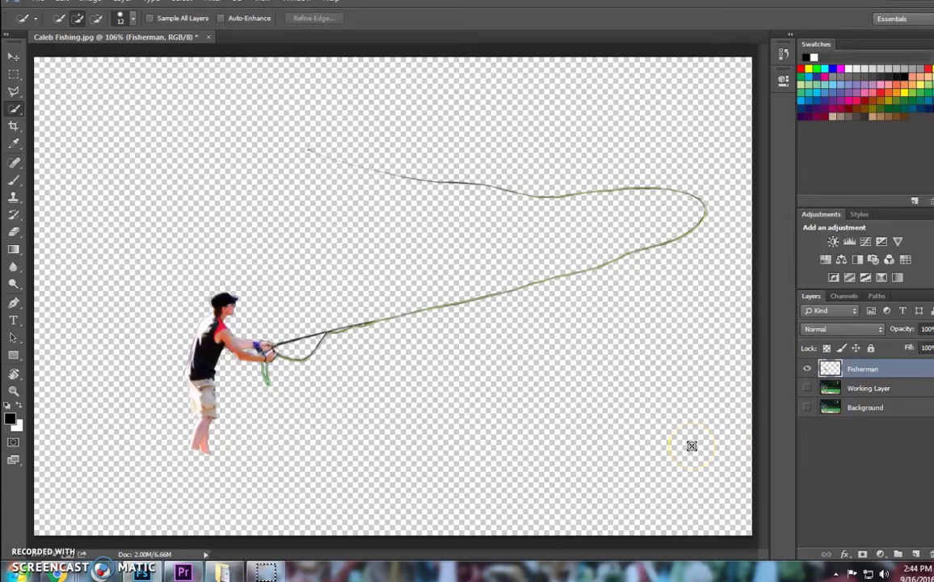
left_click(807, 388)
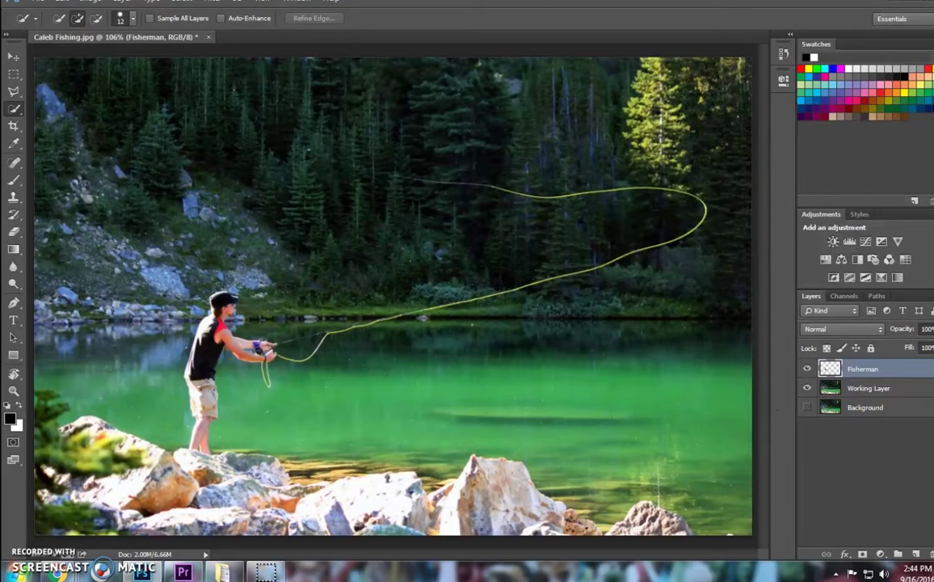
left_click(12, 110)
Step: Quick-select the bottom foreground rocks on the Working Layer, subtracting the lake water from the selection
left_click_drag(12, 113, 17, 103)
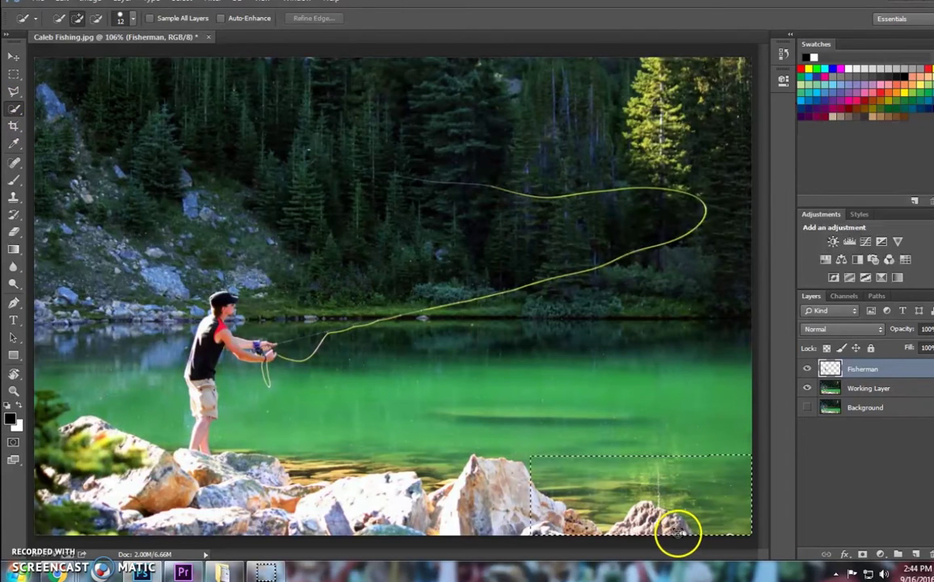
left_click(878, 393)
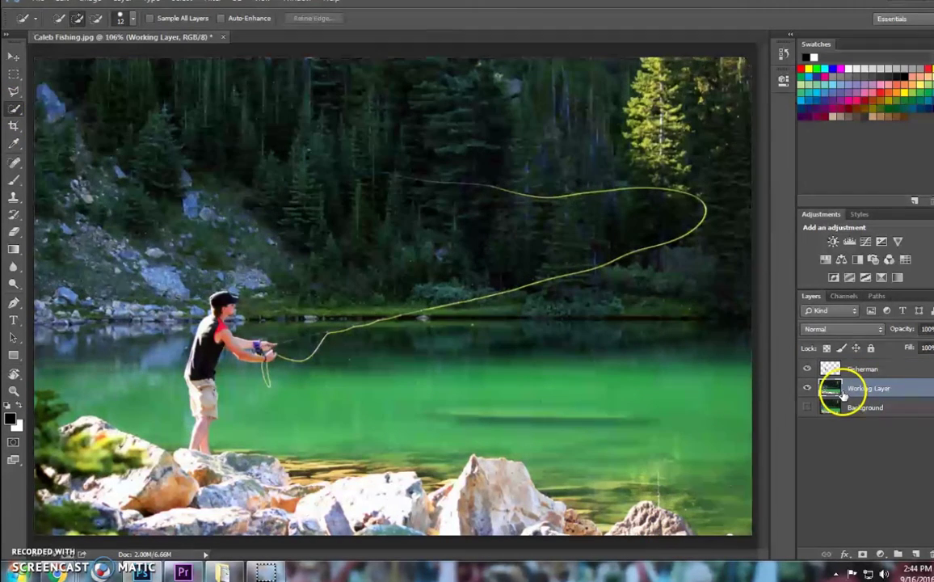
mouse_move(700, 470)
left_mouse_down()
mouse_move(676, 536)
mouse_move(662, 521)
mouse_move(567, 520)
mouse_move(507, 492)
mouse_move(409, 518)
mouse_move(341, 506)
mouse_move(320, 522)
mouse_move(241, 507)
mouse_move(224, 486)
mouse_move(135, 484)
mouse_move(71, 457)
mouse_move(60, 444)
mouse_move(62, 430)
mouse_move(90, 422)
left_mouse_up()
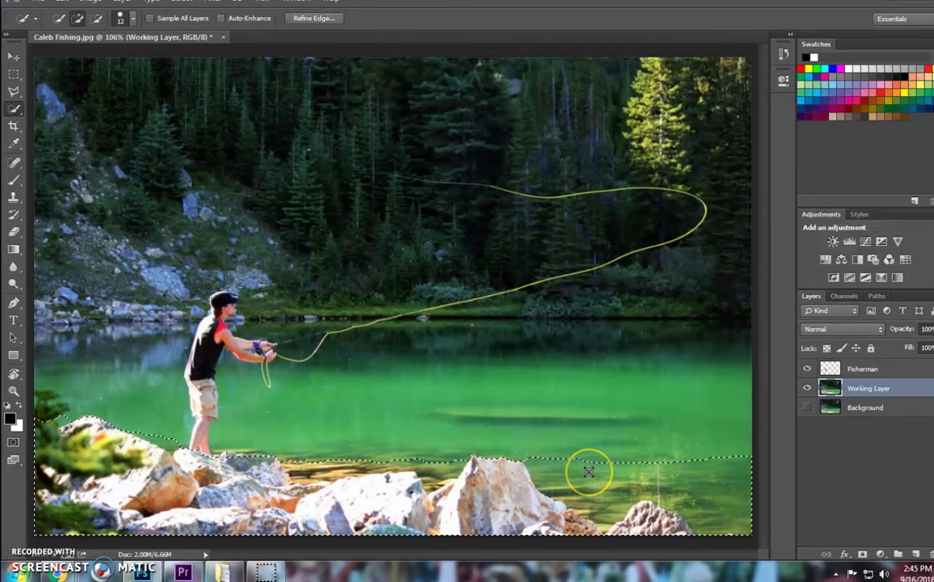
left_click(562, 473, "alt")
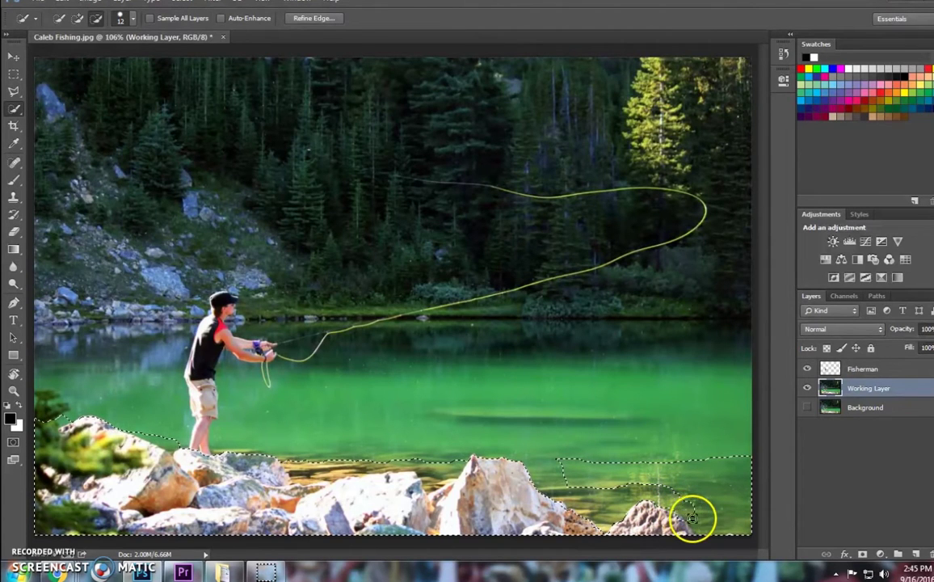
mouse_move(693, 518)
left_mouse_down()
mouse_move(734, 521)
mouse_move(735, 475)
mouse_move(707, 473)
mouse_move(735, 454)
mouse_move(586, 459)
left_mouse_up()
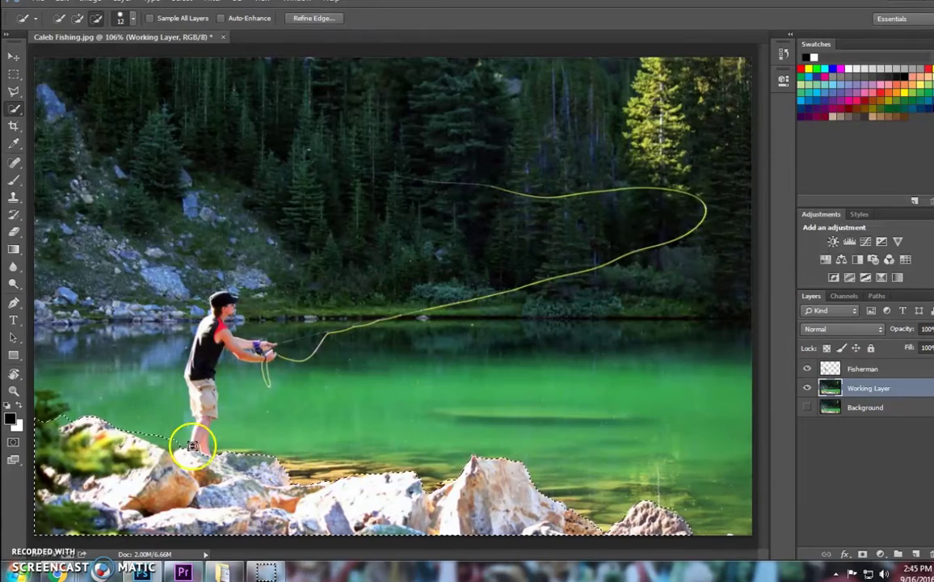
mouse_move(52, 417)
left_mouse_down()
mouse_move(94, 434)
mouse_move(73, 449)
mouse_move(72, 480)
mouse_move(129, 517)
mouse_move(97, 467)
left_mouse_up()
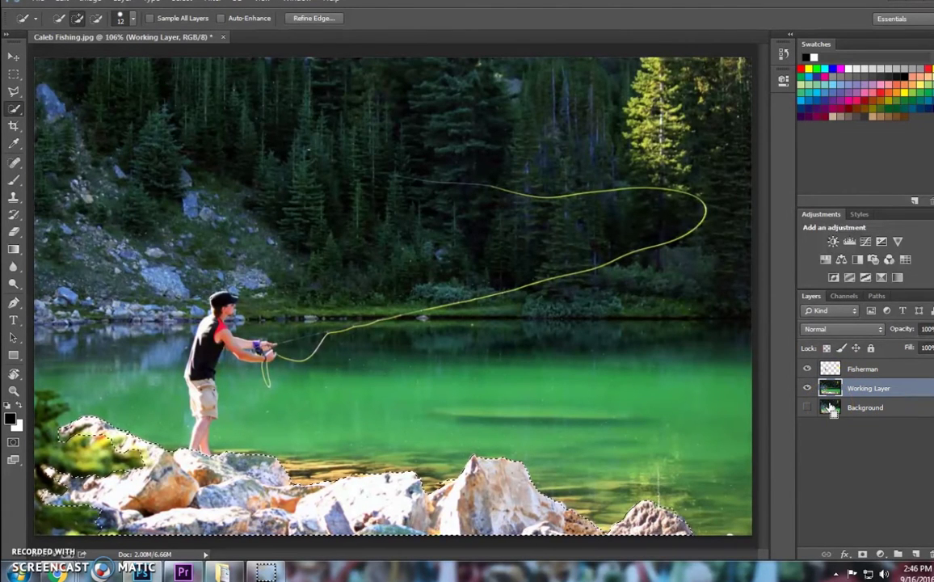
Step: Copy the selected rocks to a new Layer 1 and show only that layer
key("ctrl+j")
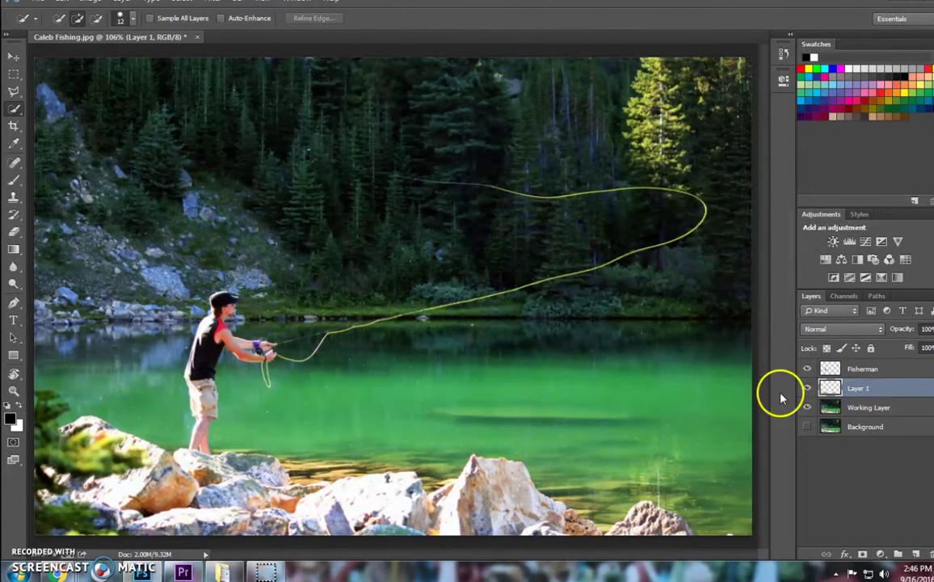
right_click(806, 388)
left_click(812, 412)
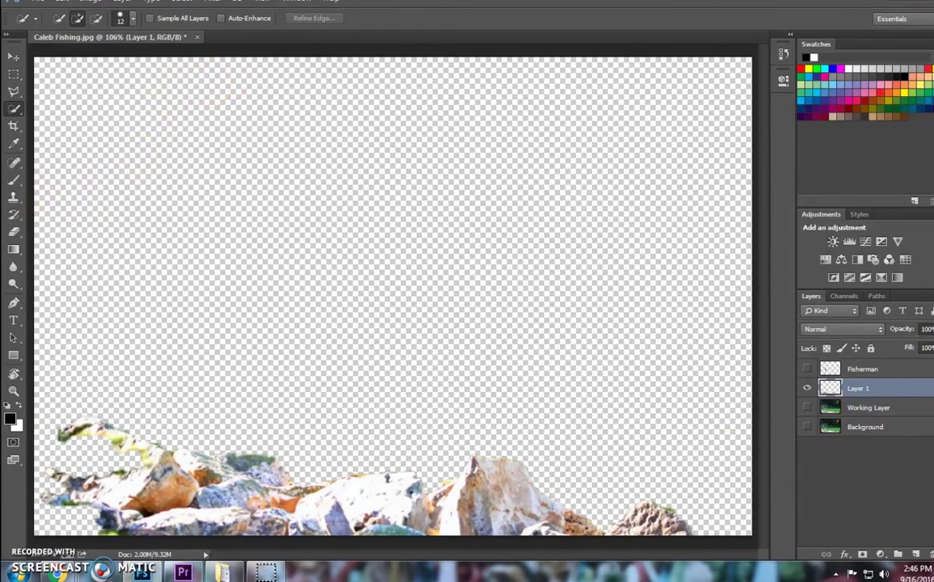
Step: Erase the stray green fringe from the left rocks with a resized Eraser brush
left_click(16, 95)
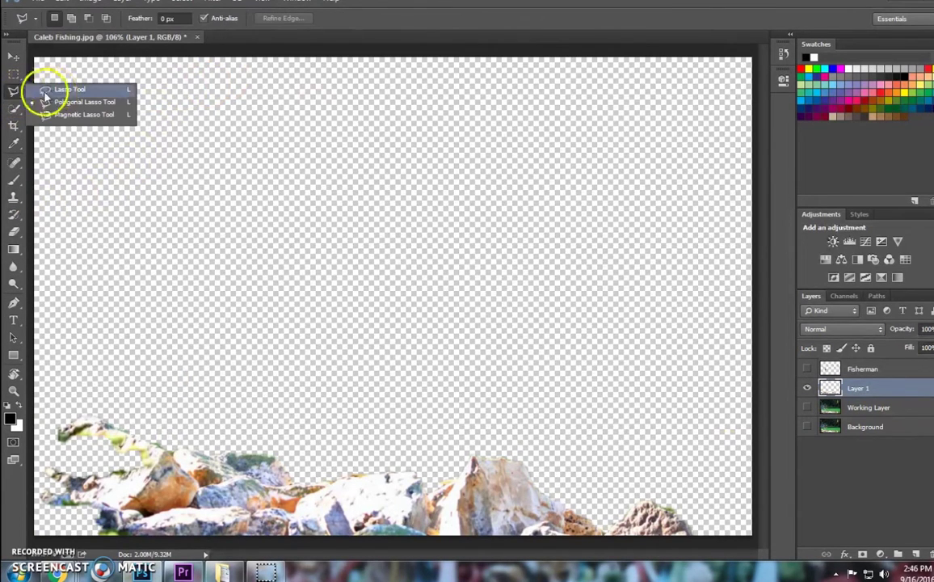
left_click(16, 108)
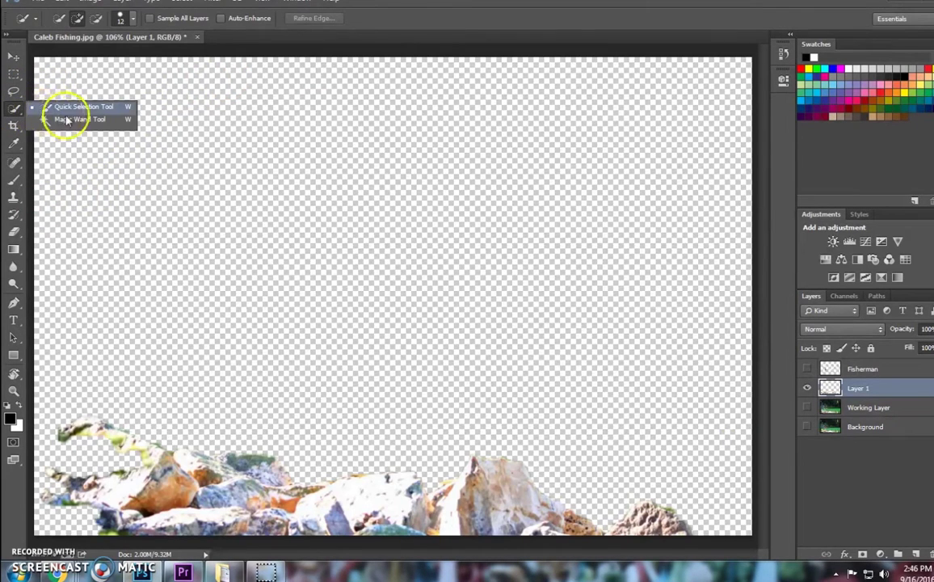
left_click(63, 120)
left_click(113, 529)
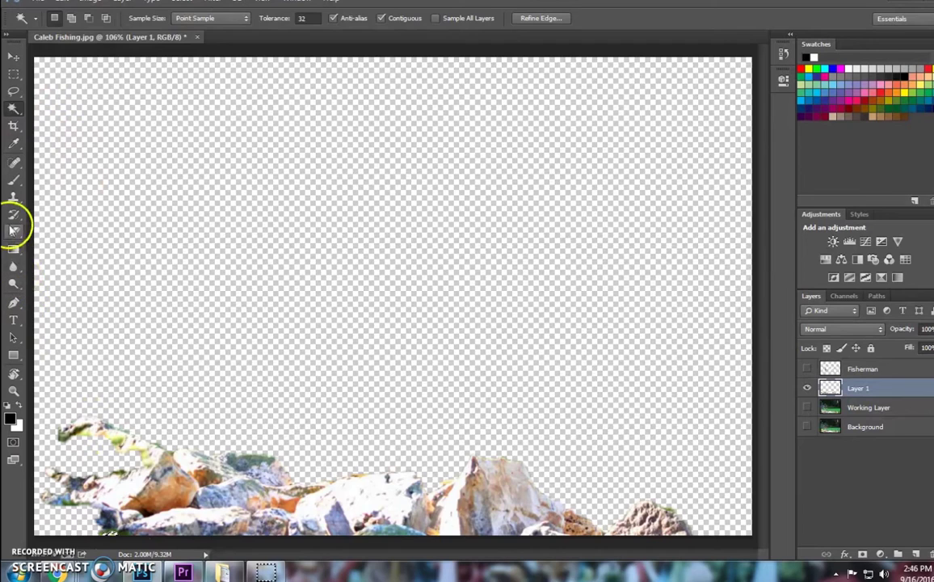
left_click(13, 232)
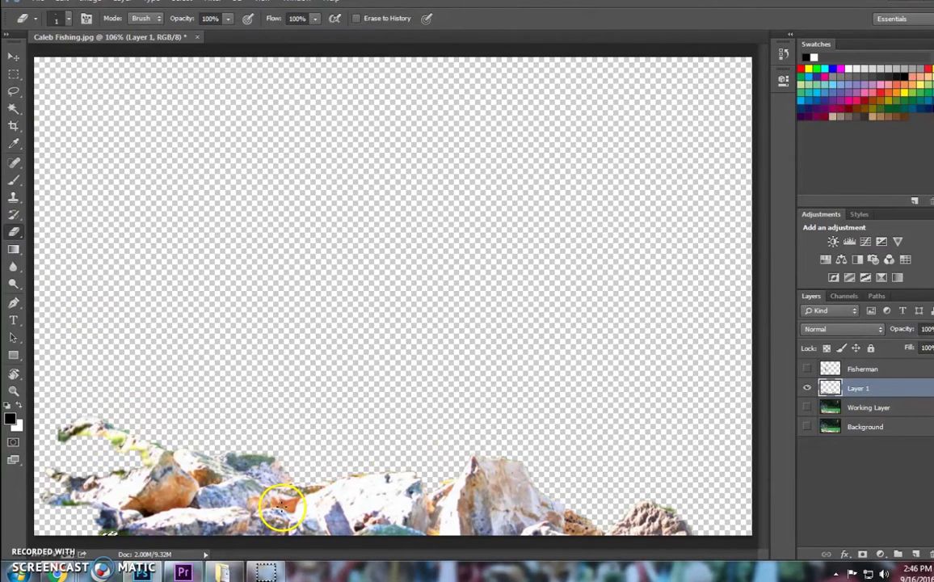
right_click(116, 442)
scroll(116, 441, "up", 4)
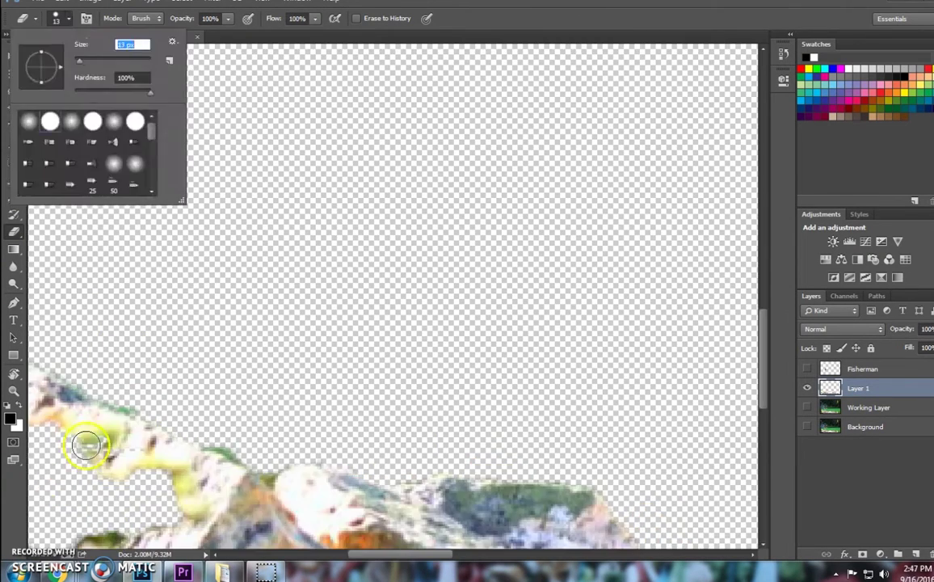
scroll(595, 471, "down", 4)
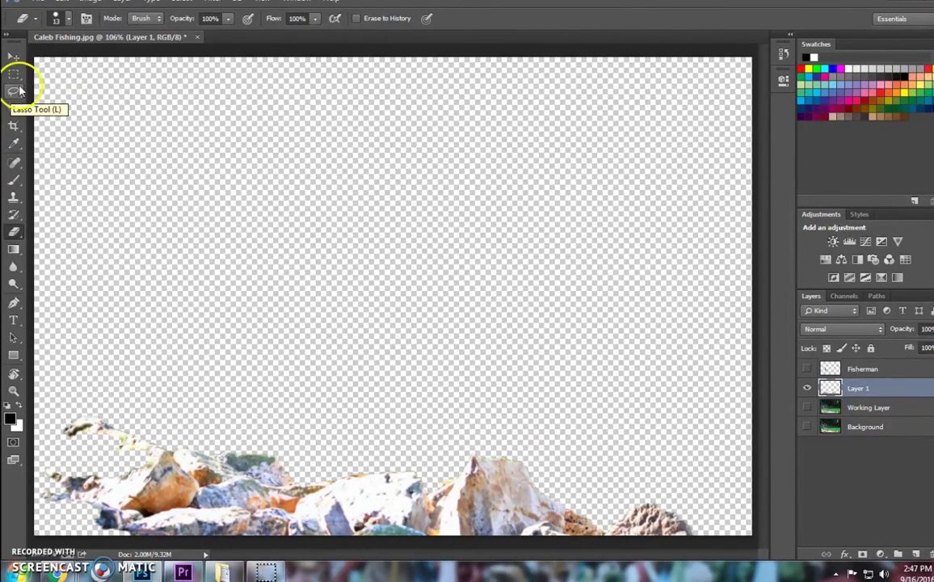
Step: Outline the ragged lower-left gap of Layer 1 with the Polygonal Lasso
left_click(14, 95)
mouse_move(14, 94)
left_mouse_down()
mouse_move(36, 90)
mouse_move(58, 100)
left_mouse_up()
left_click(34, 417)
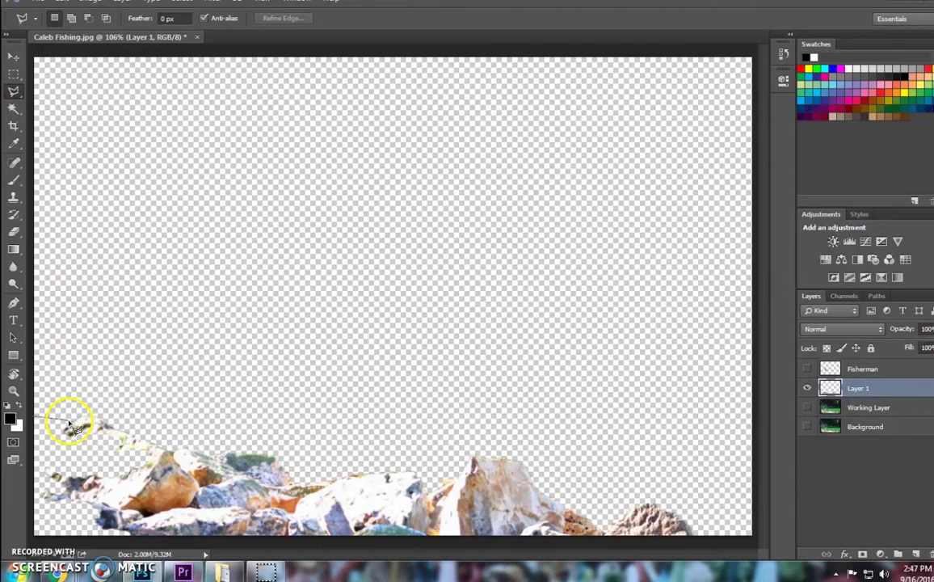
left_click(104, 425)
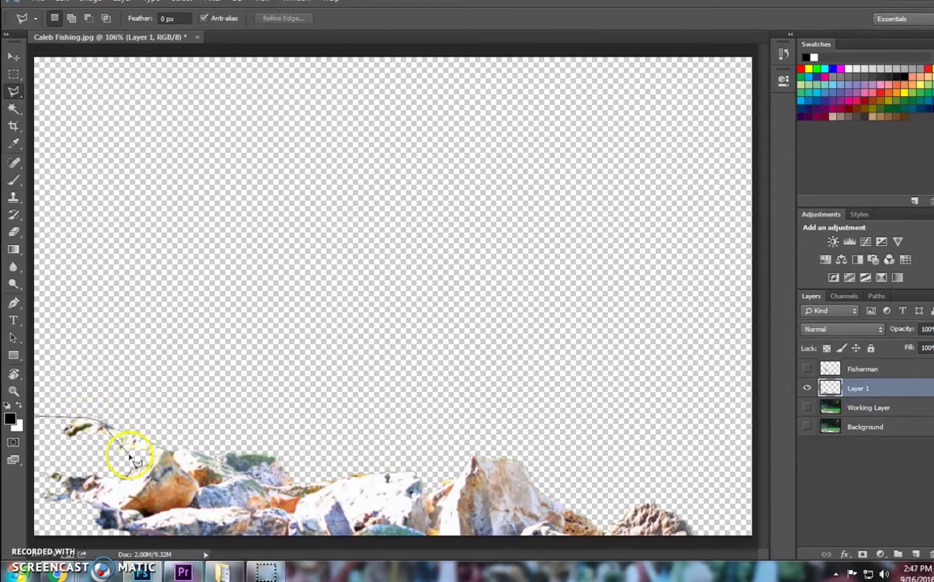
left_click(169, 452)
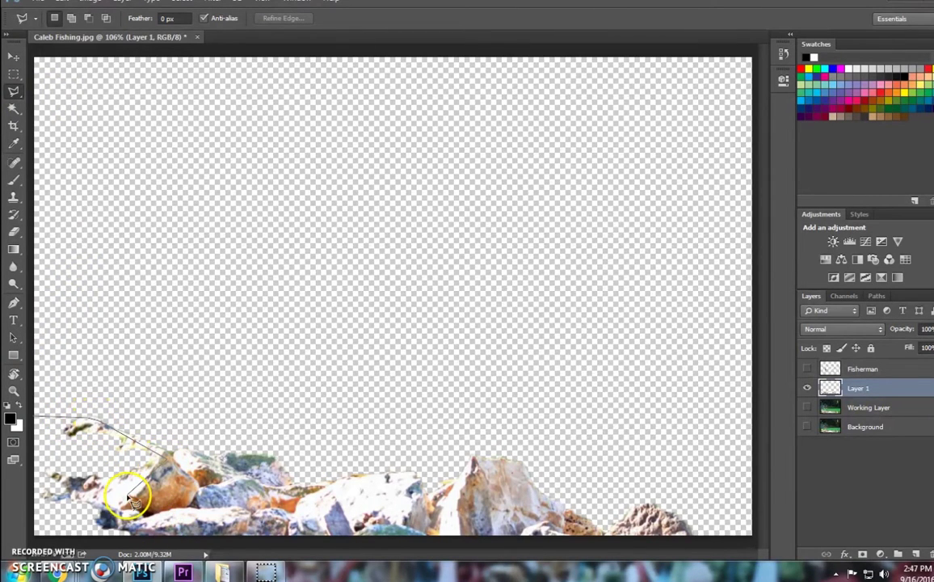
left_click(94, 488)
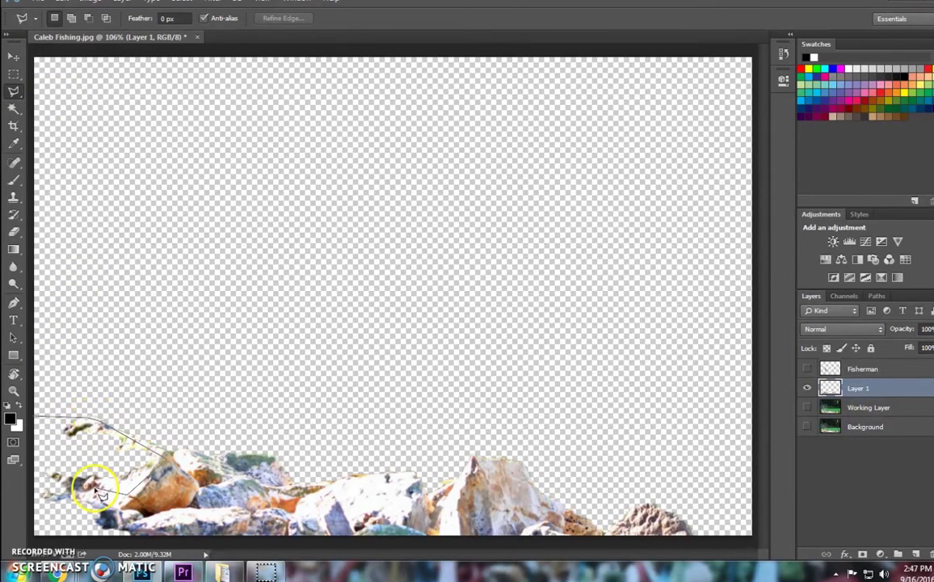
left_click(144, 536)
left_click(33, 533)
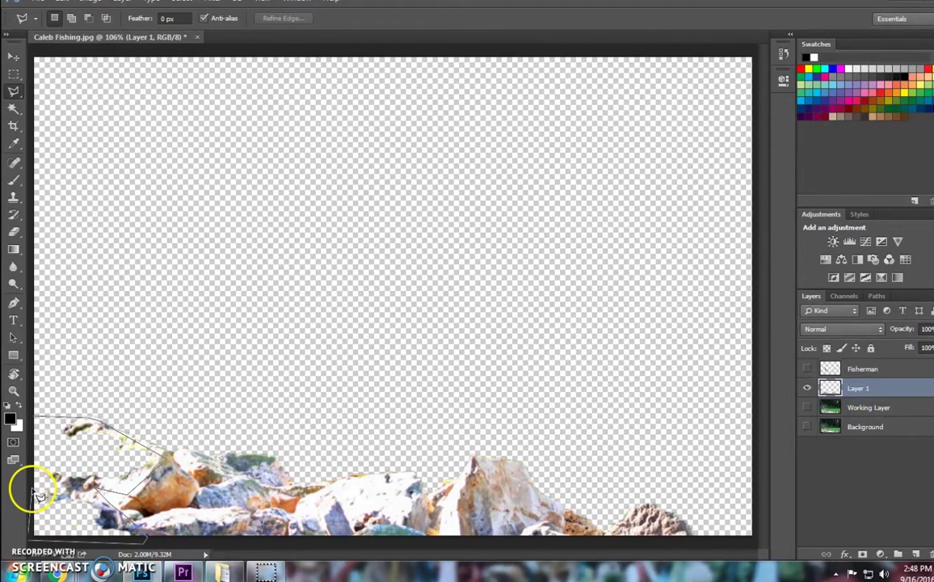
double_click(35, 494)
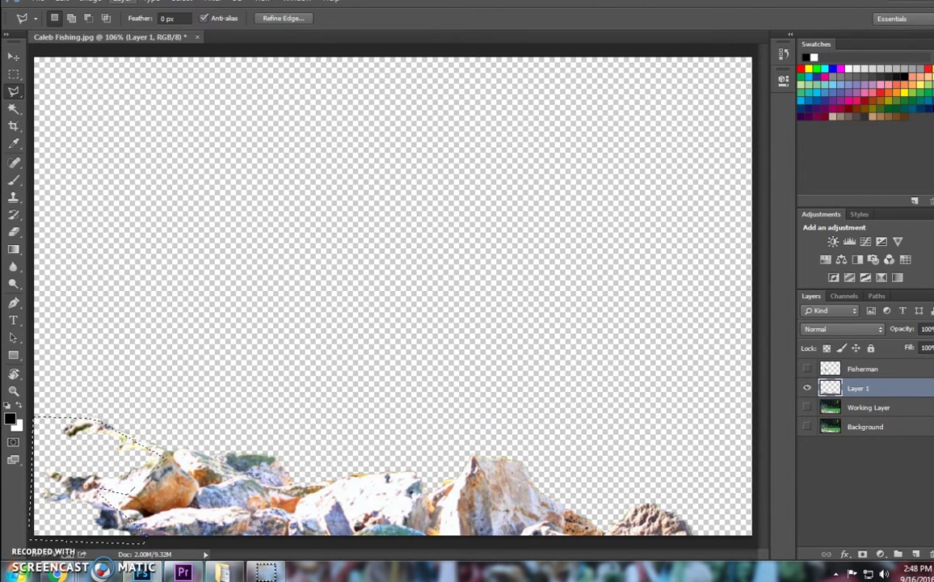
Step: Fill the outlined gap using Edit > Fill Content-Aware, then deselect
left_click(70, 5)
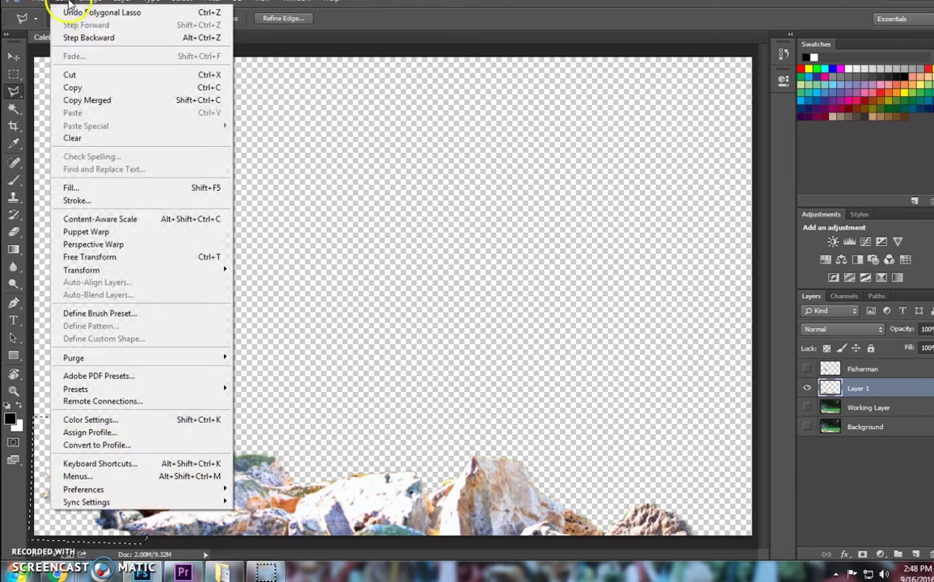
left_click(73, 187)
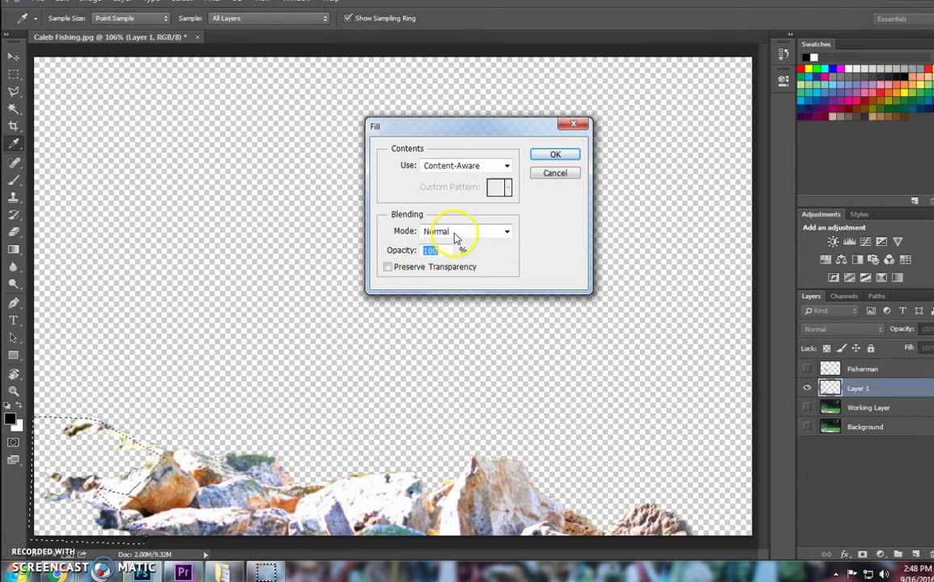
left_click(539, 154)
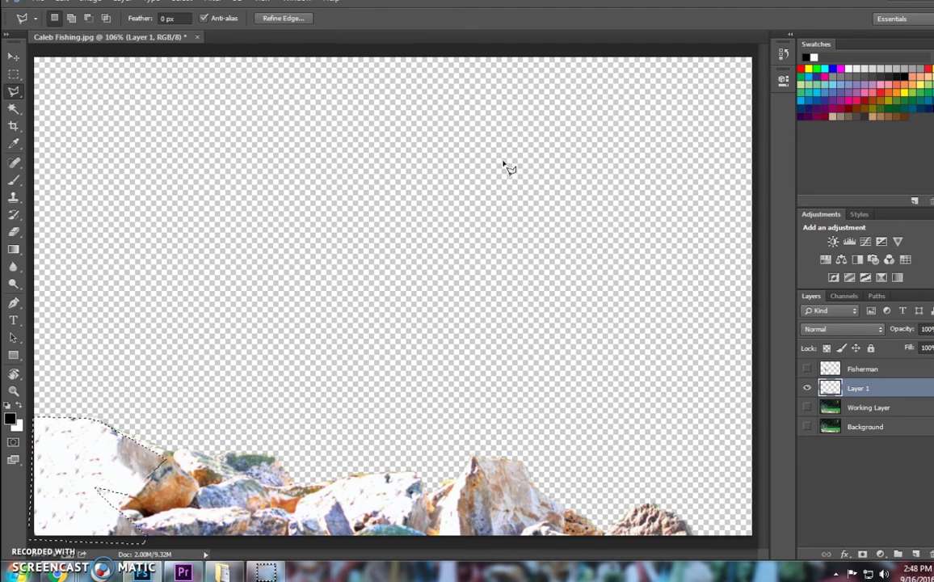
left_click(508, 167)
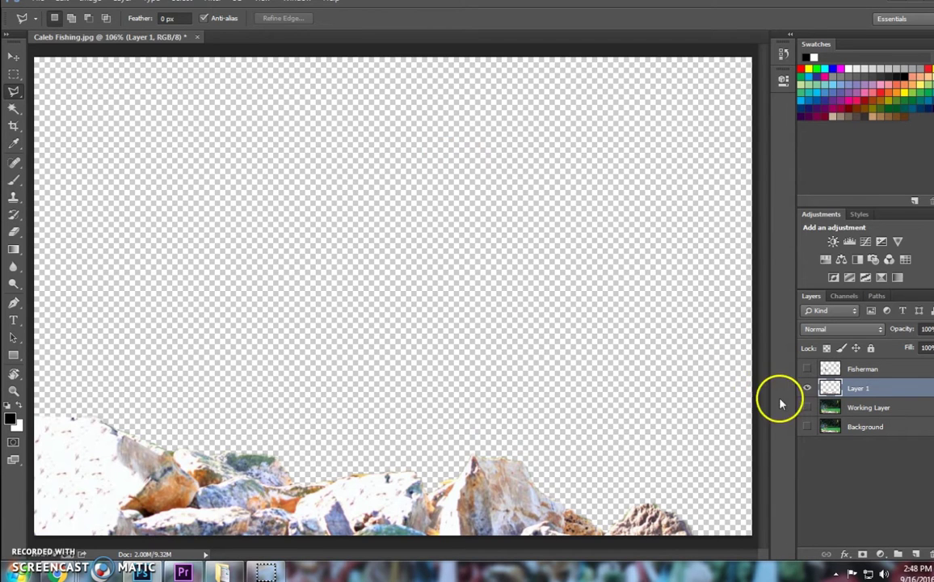
Step: Rename Layer 2 to Tree and Layer 1 to Rocks
left_click(807, 408, "alt")
key("w")
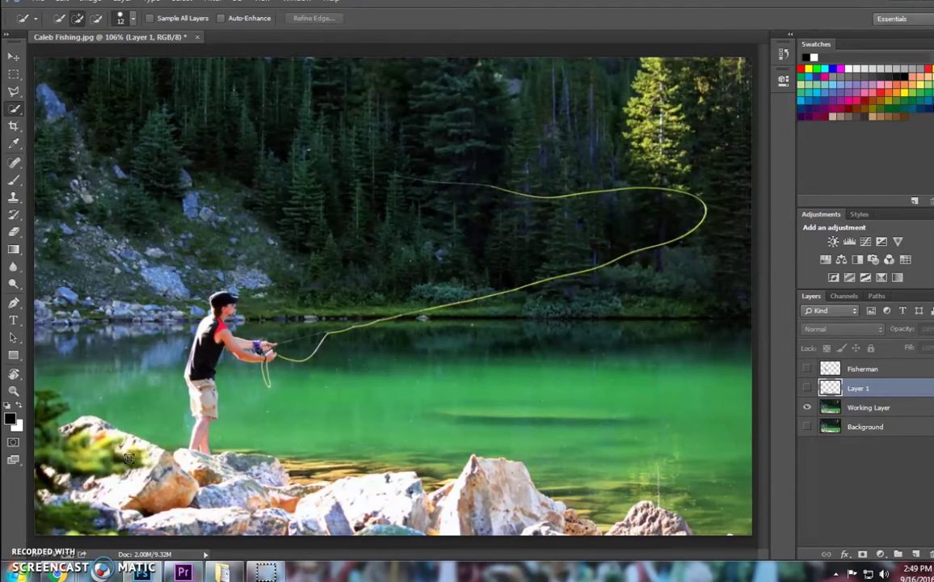
key("alt+bracketleft")
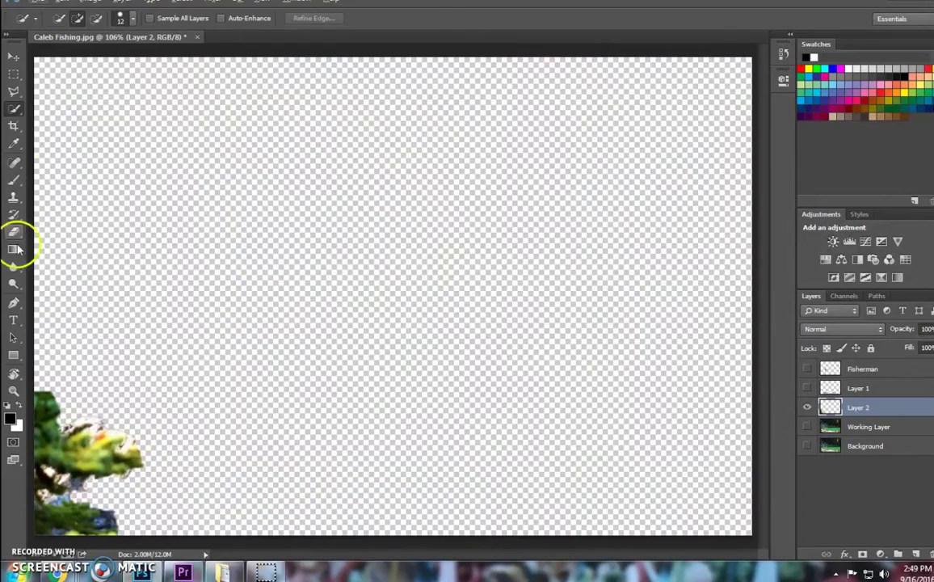
left_click(13, 232)
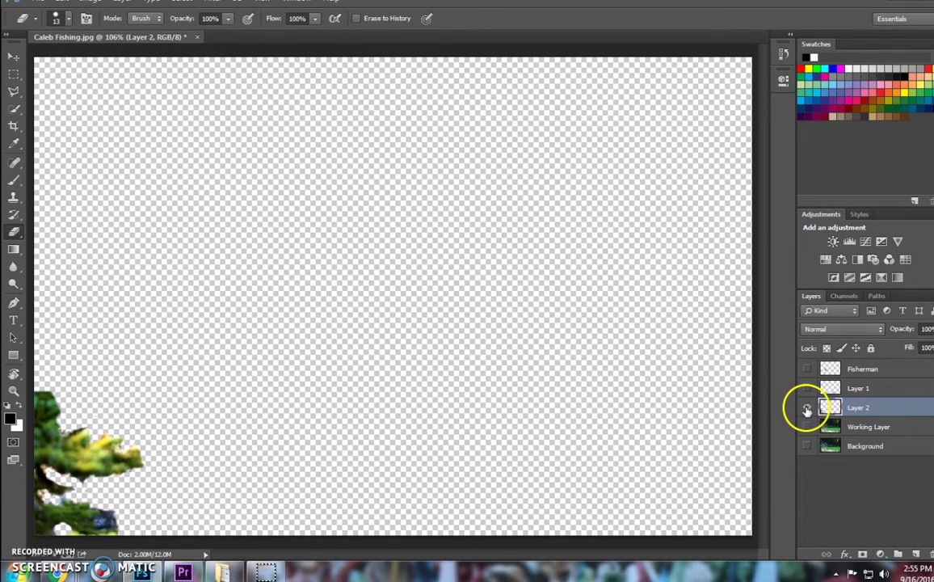
double_click(859, 410)
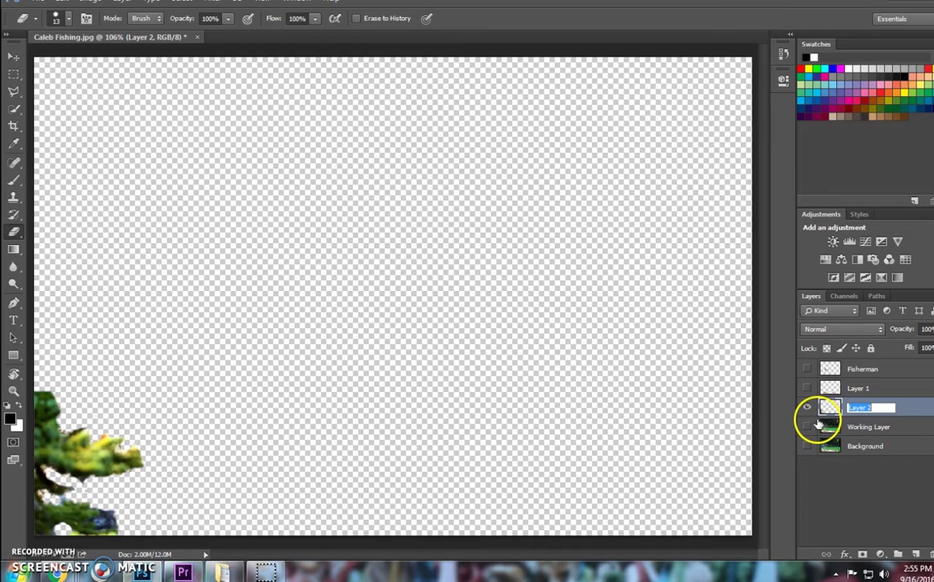
type("Tree")
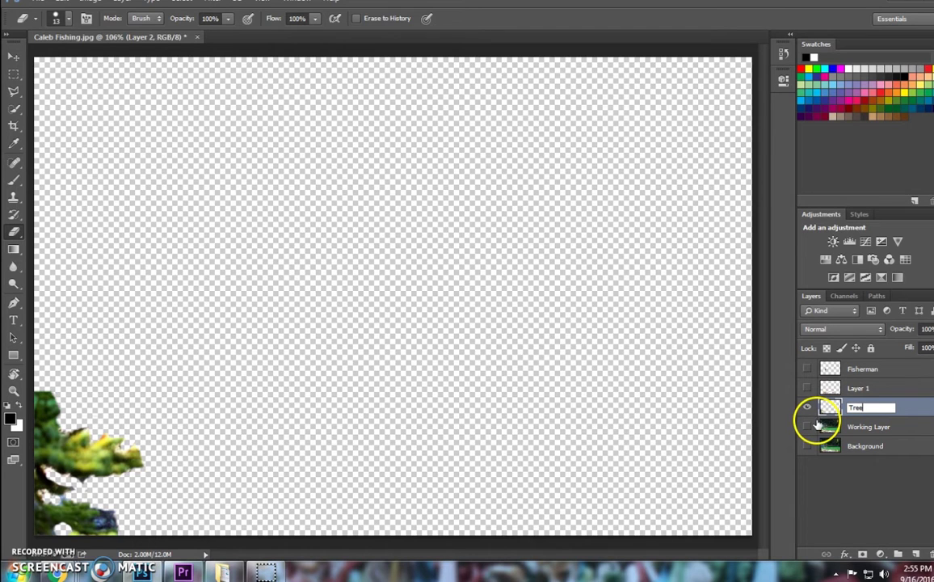
double_click(858, 389)
type("R")
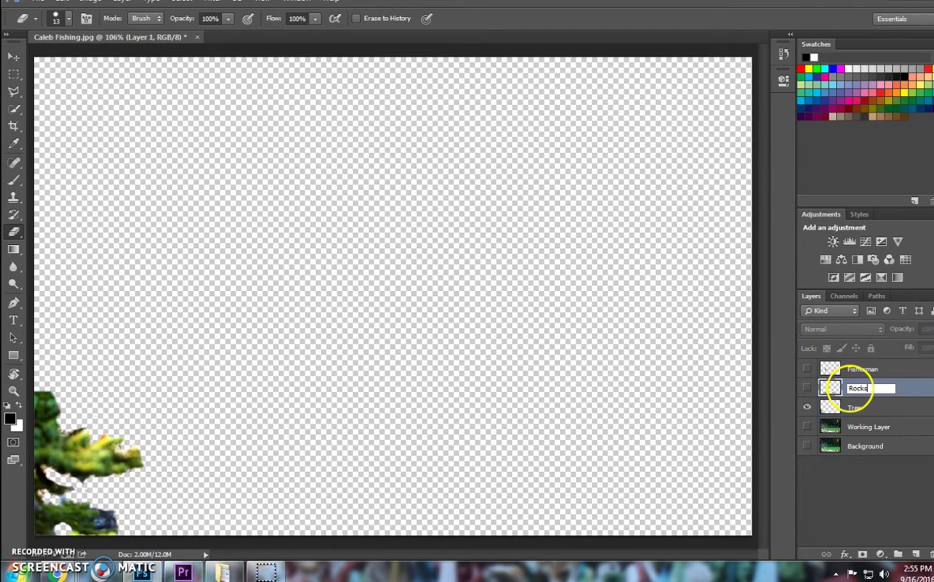
type("ocks")
left_click(807, 388)
Step: Show the Rocks, Tree and Fisherman layers and move Tree above Rocks
left_click(807, 387)
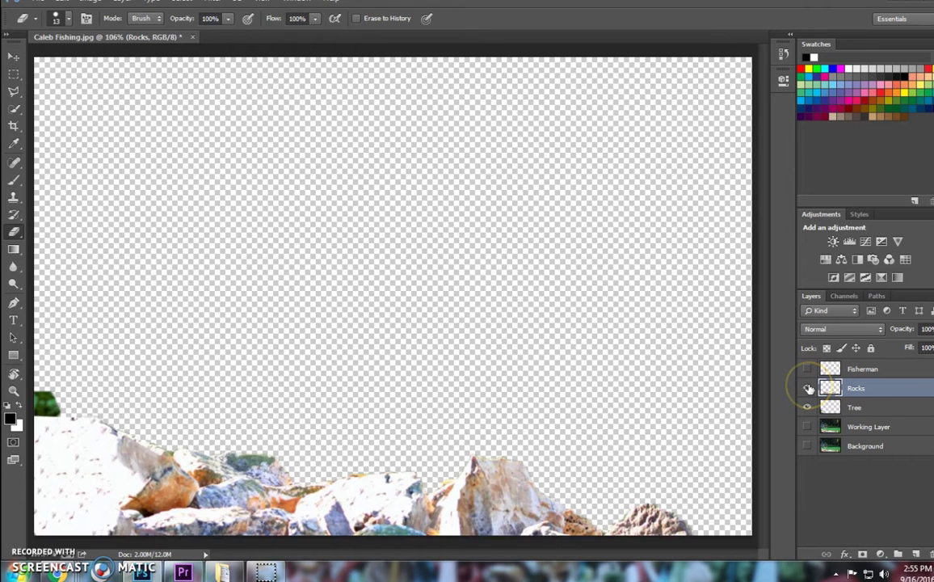
left_click(807, 407)
left_click(807, 369)
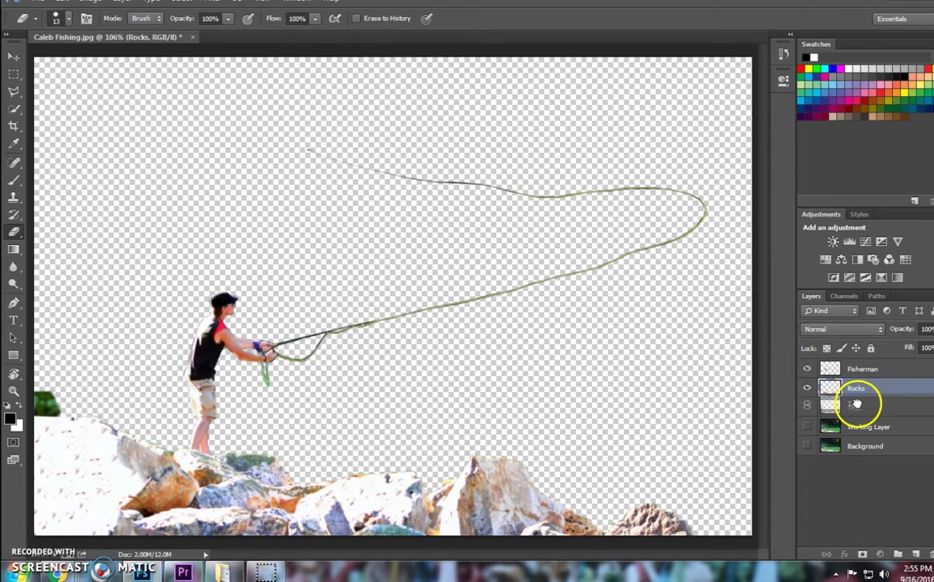
left_click_drag(861, 404, 856, 384)
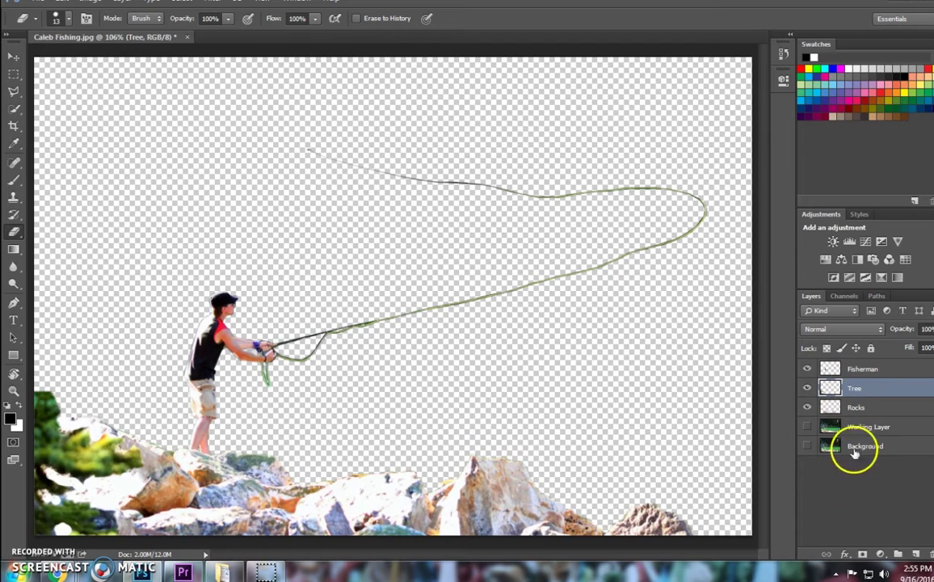
Step: Hide Rocks, Tree, Fisherman and Background, then load the Fisherman layer's outline as a selection
left_click(808, 427)
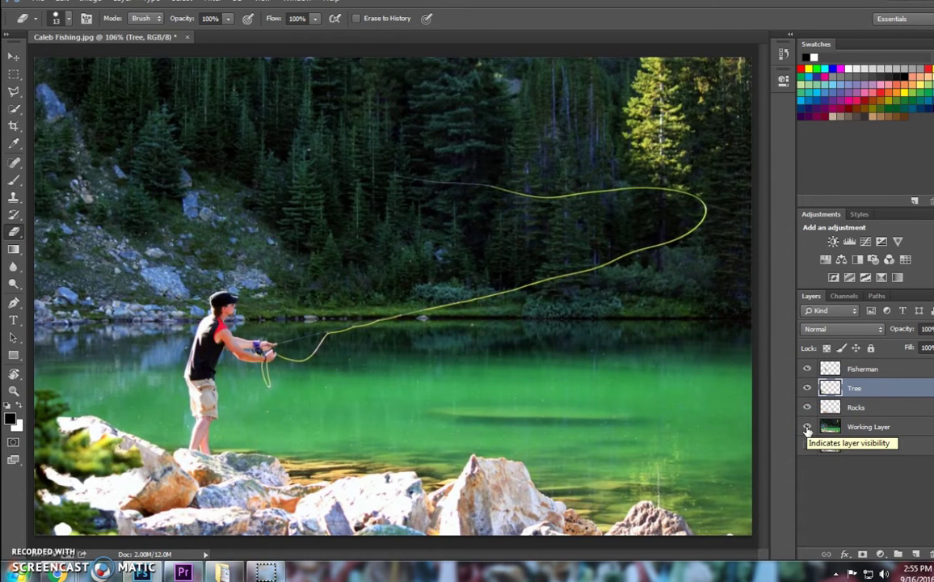
left_click(807, 427)
left_click(808, 446)
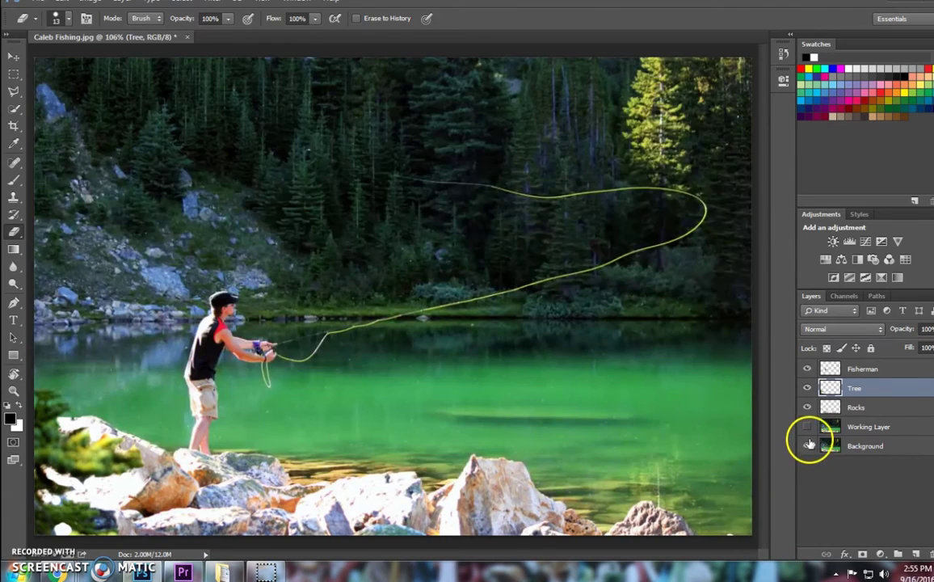
left_click(808, 445)
left_click(807, 426)
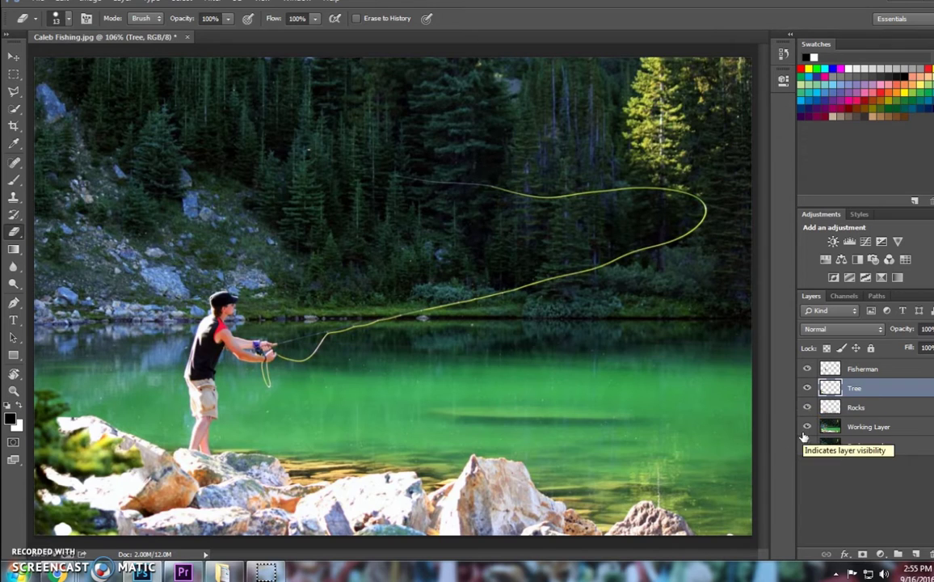
left_click(780, 407)
left_click_drag(805, 407, 806, 377)
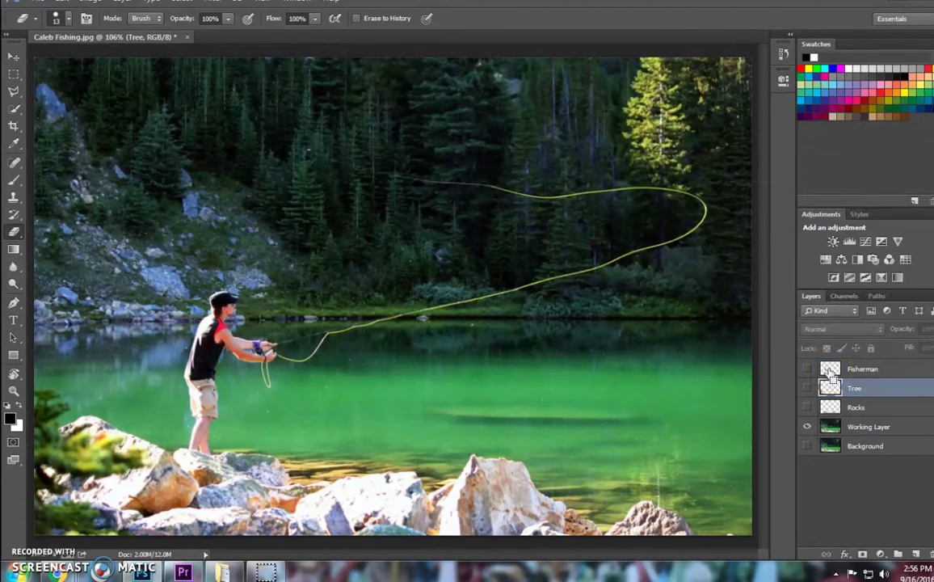
left_click(831, 373, "ctrl")
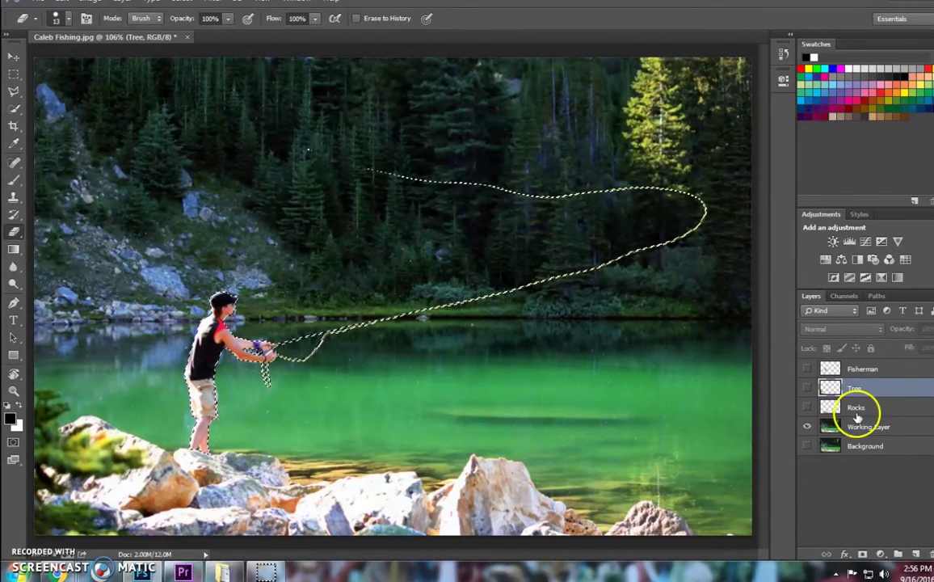
Step: Content-aware fill the fisherman selection on the Working Layer via Edit > Fill
left_click(895, 428)
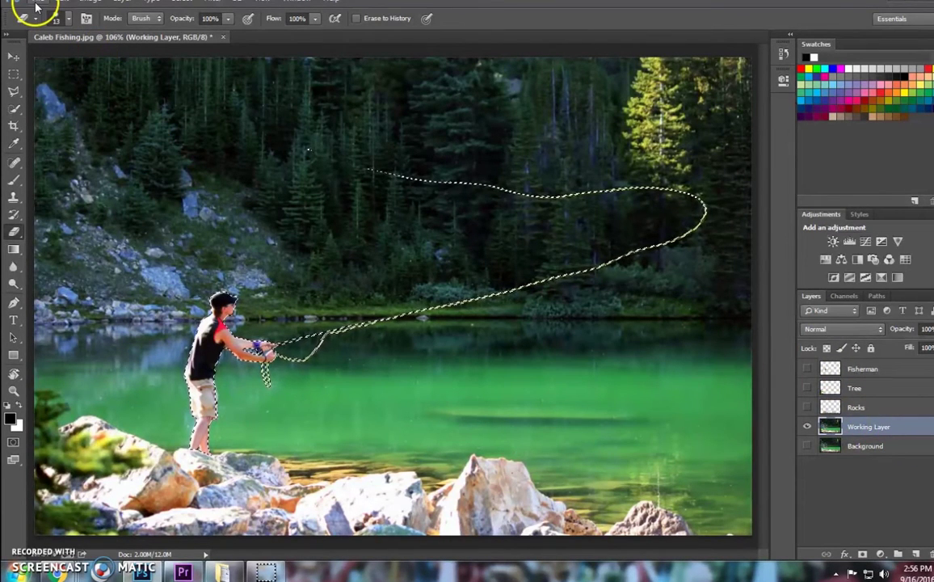
left_click(62, 7)
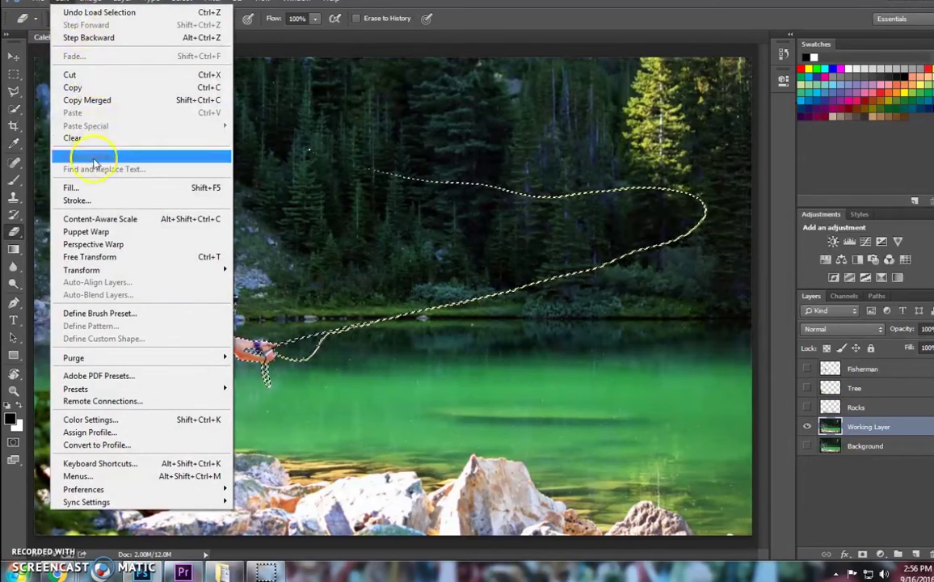
left_click(81, 186)
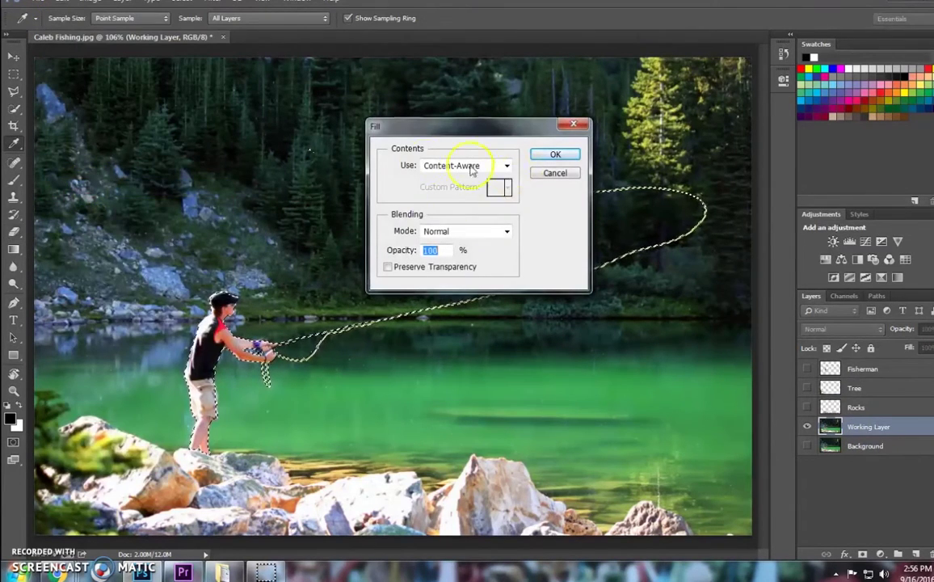
left_click(557, 155)
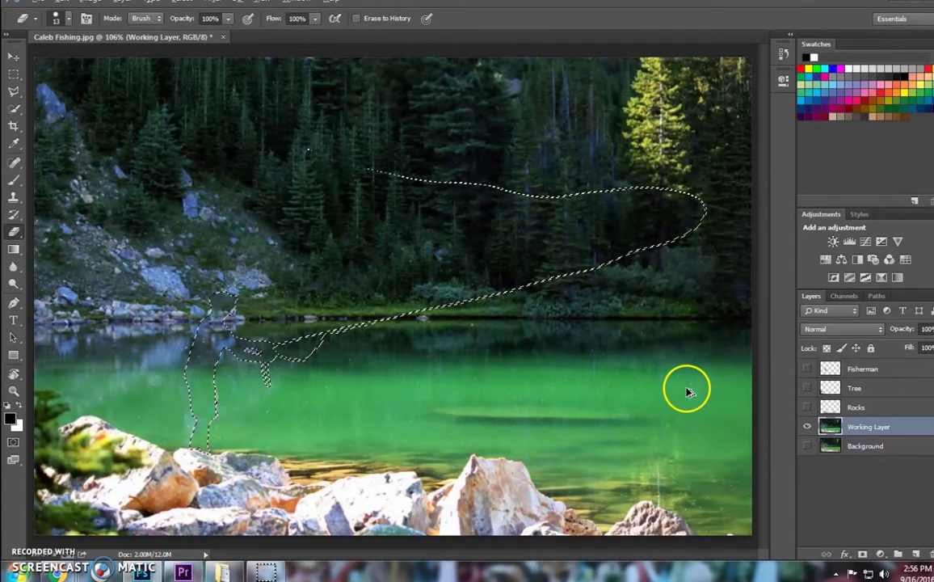
Step: Undo the first fill and expand the fisherman selection by 5 pixels
key("ctrl+z")
left_click(862, 372)
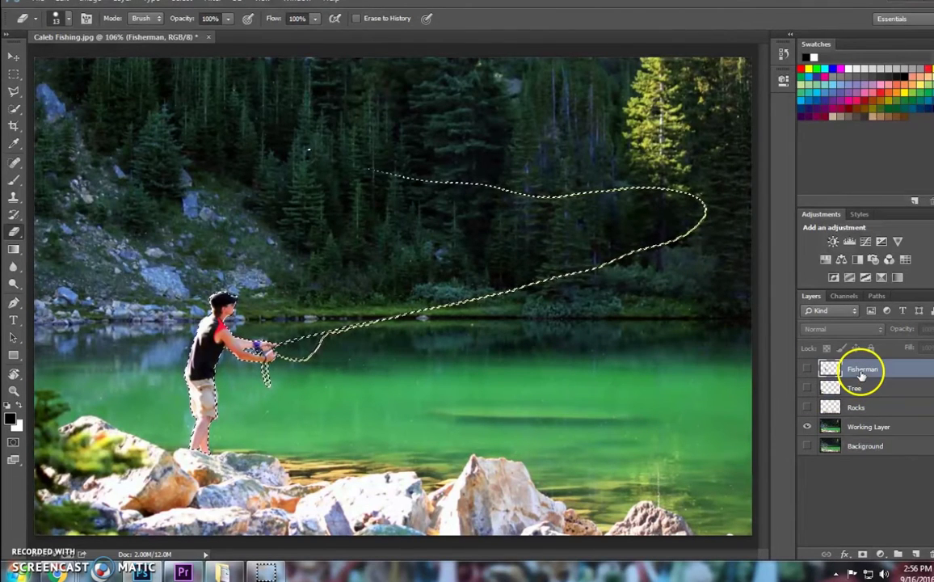
left_click(187, 7)
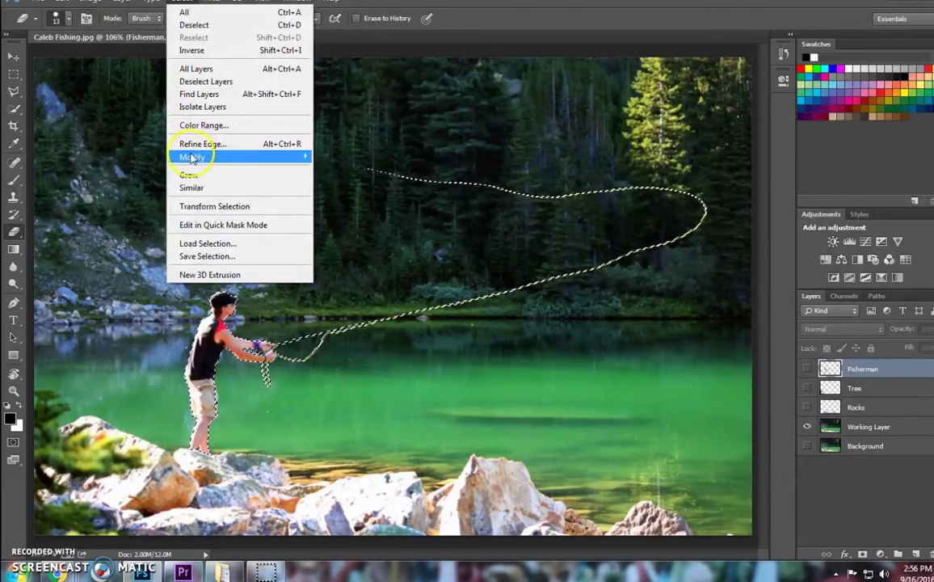
mouse_move(190, 159)
left_click(91, 181)
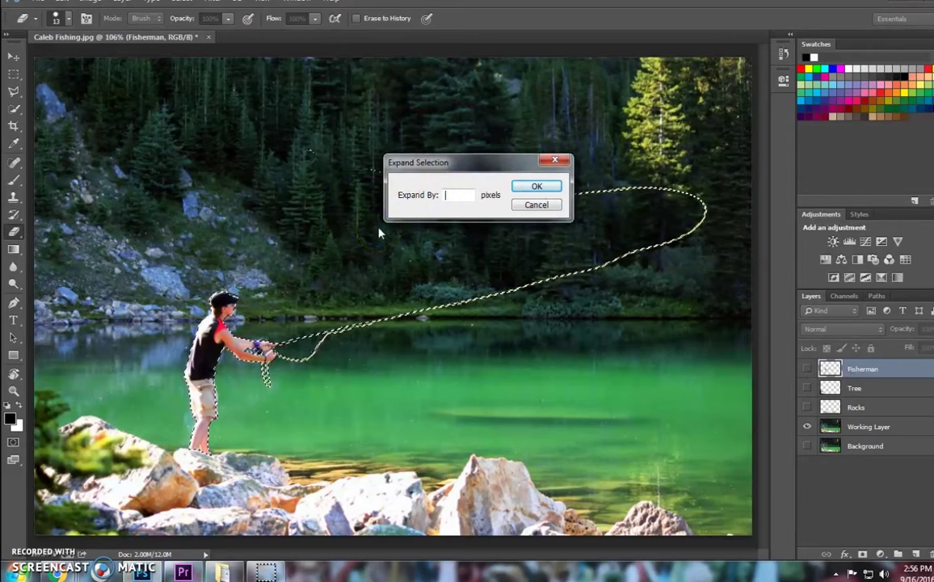
key("Return")
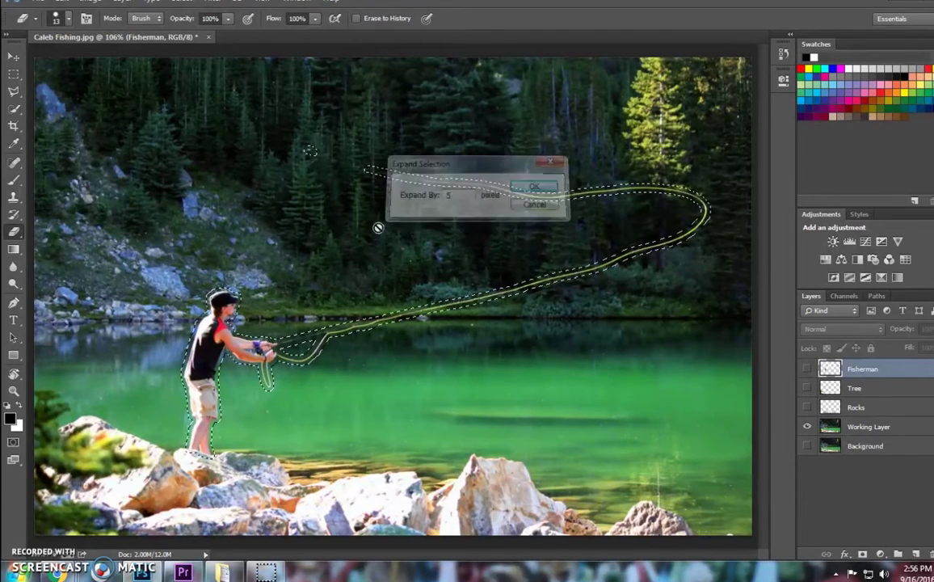
left_click(300, 239)
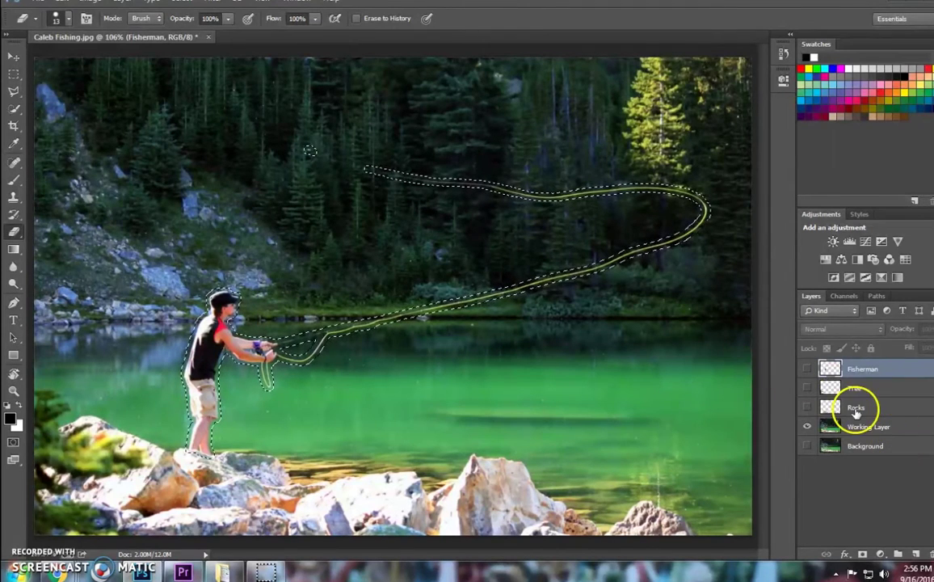
Step: Content-aware fill the expanded selection on the Working Layer, then deselect
left_click(874, 428)
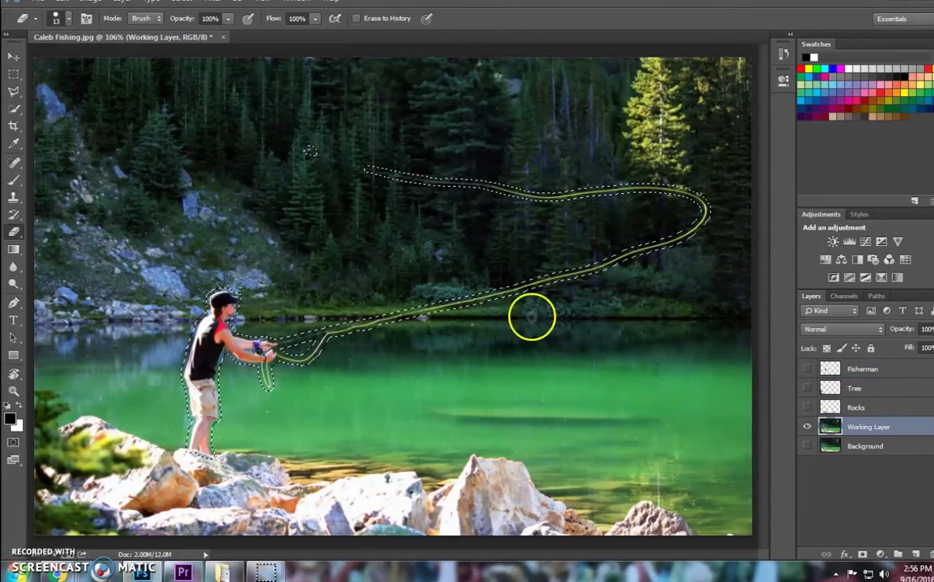
left_click(68, 9)
left_click(80, 184)
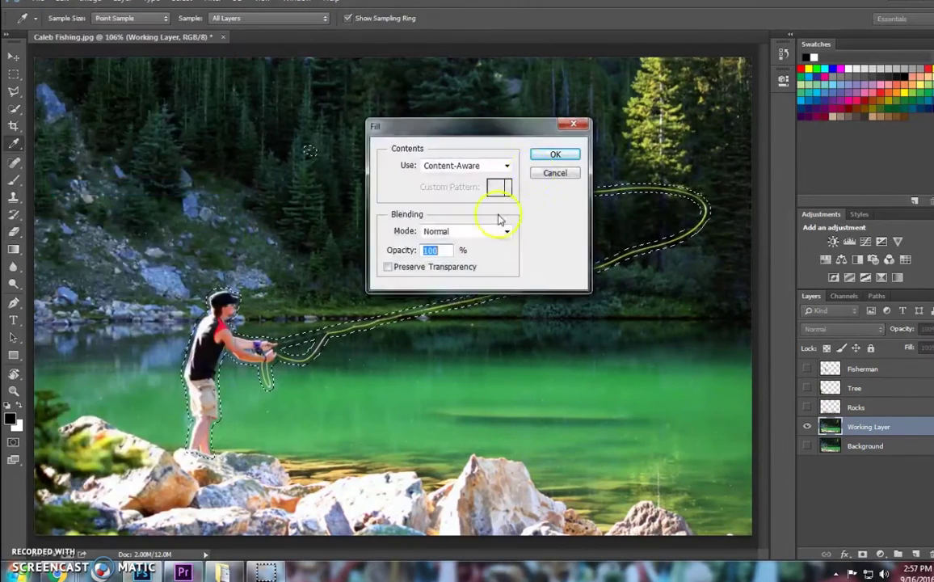
left_click(549, 159)
key("e")
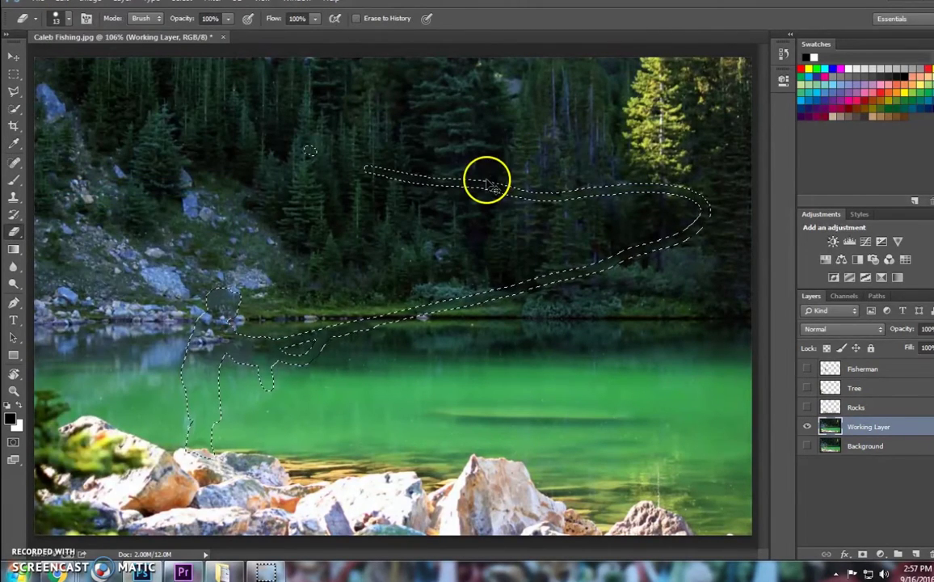
key("ctrl+d")
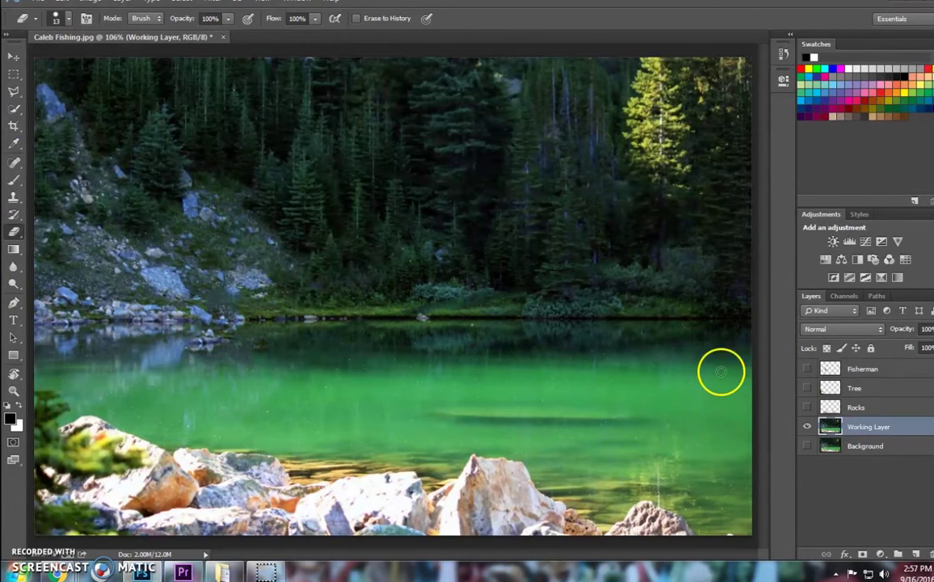
Step: Load the tree and rocks outline as a selection and expand it by 5 pixels
left_click(807, 389)
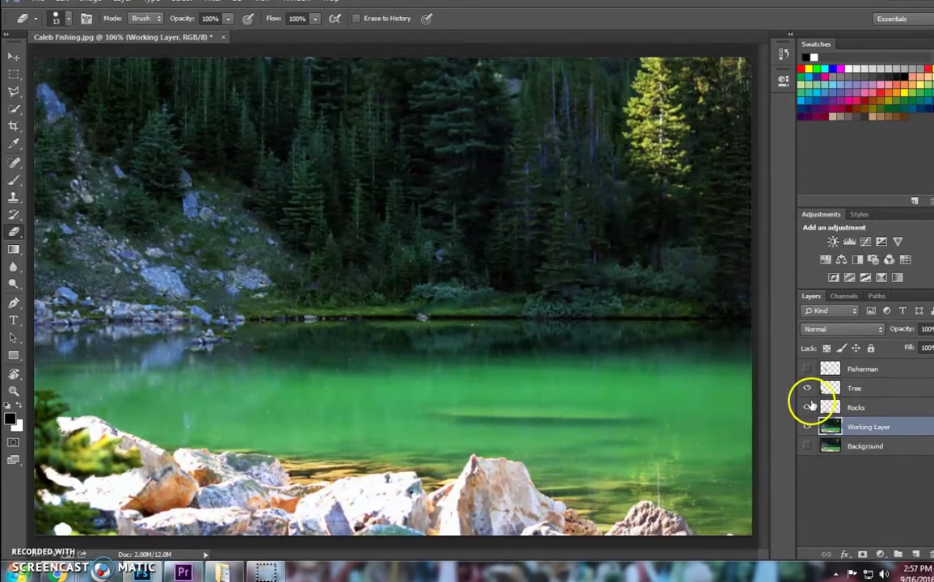
left_click_drag(830, 390, 833, 400)
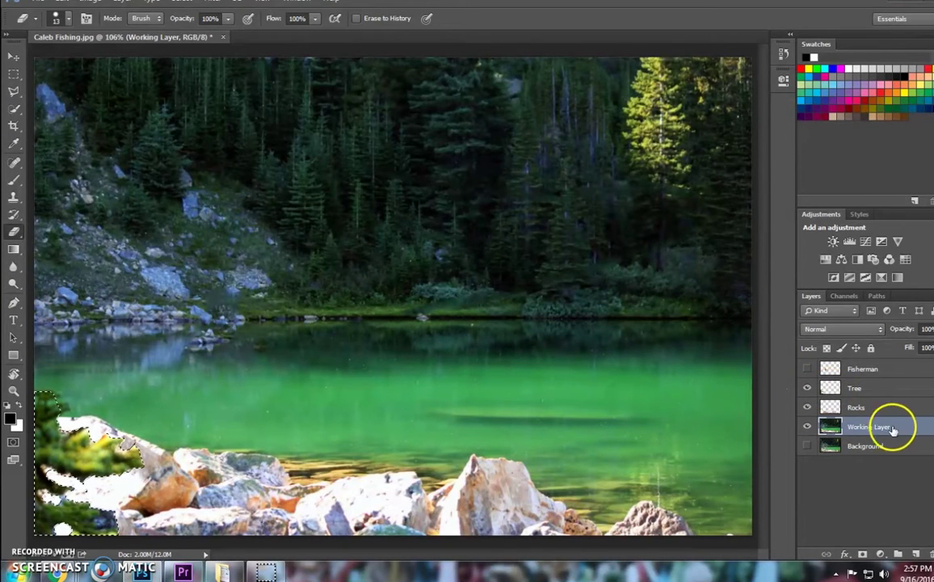
left_click(183, 3)
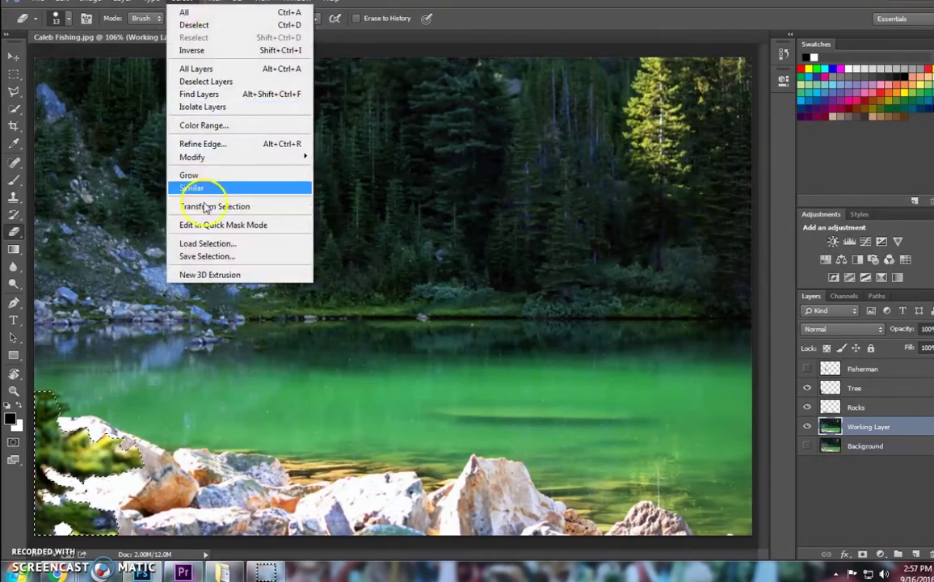
left_click(331, 188)
left_click(536, 192)
Step: Content-aware fill the tree and rocks areas on the Working Layer with lake water
left_click(62, 7)
left_click(76, 257)
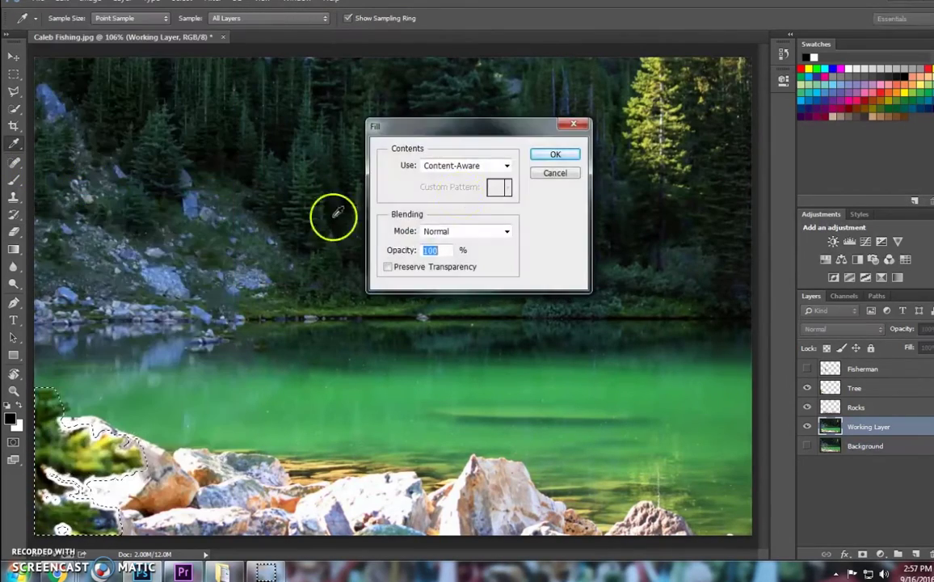
key("Return")
left_click(71, 4)
key("l")
key("Return")
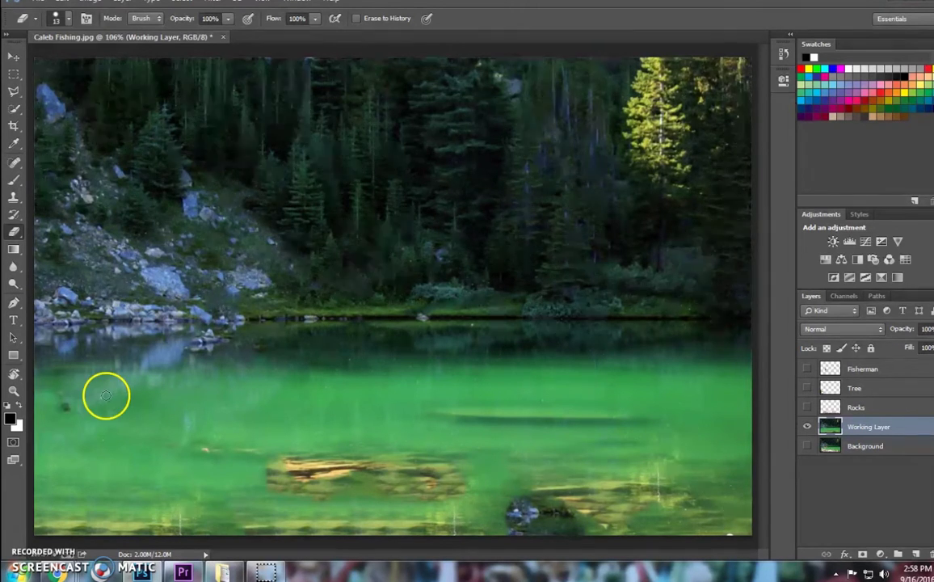
Step: Zoom into the lower lake water and pick the Clone Stamp tool
scroll(77, 404, "up", 1)
scroll(463, 533, "up", 1)
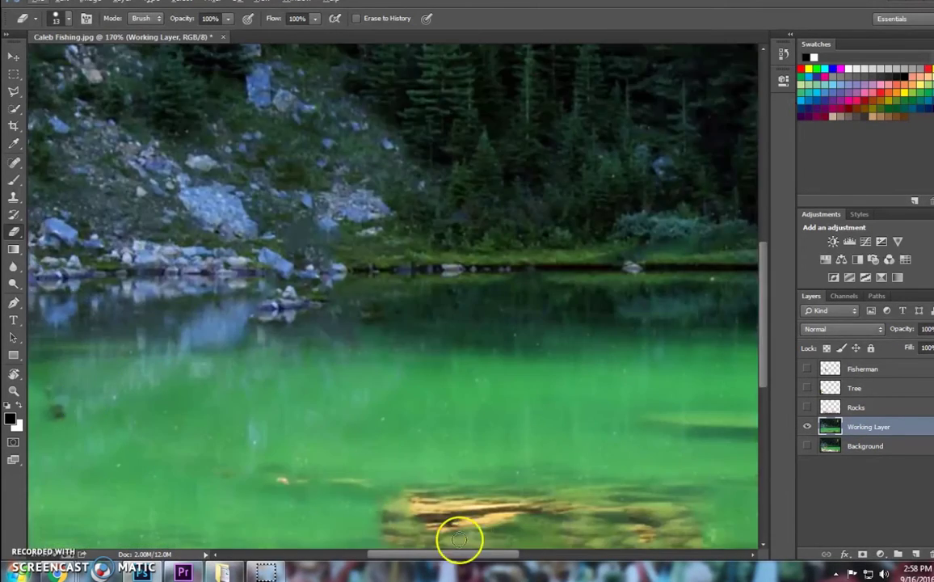
scroll(598, 510, "down", 2)
scroll(544, 511, "up", 1)
scroll(556, 521, "down", 3)
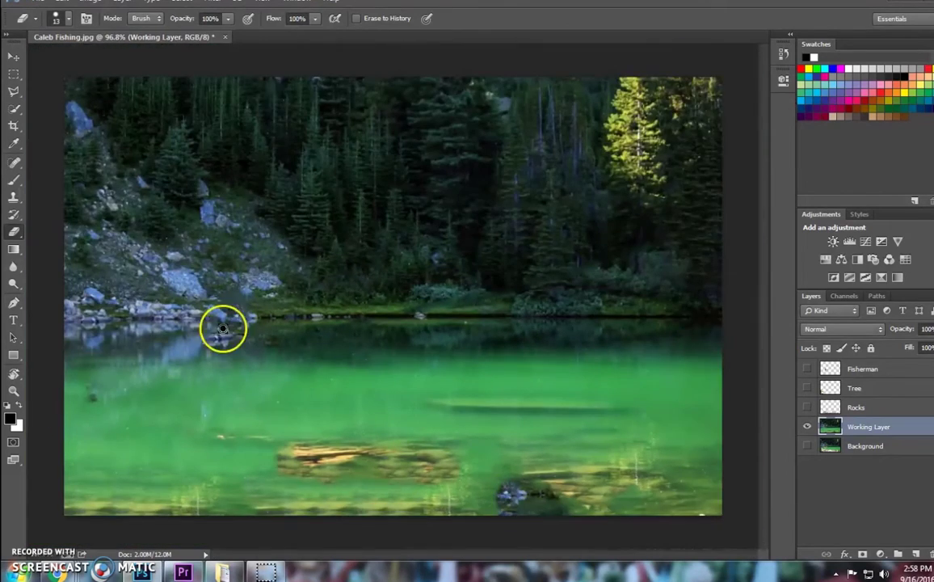
scroll(223, 327, "up", 1)
scroll(98, 438, "up", 1)
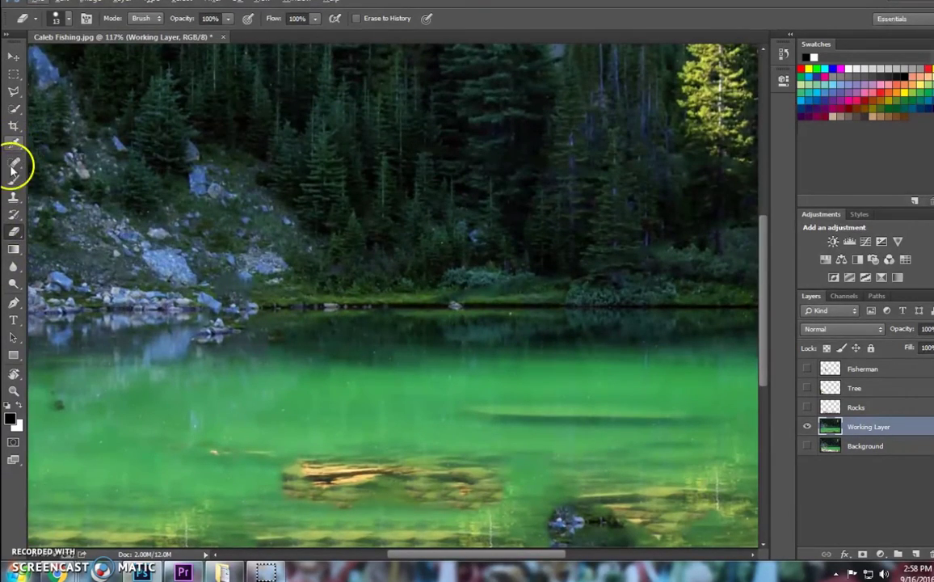
left_click(14, 200)
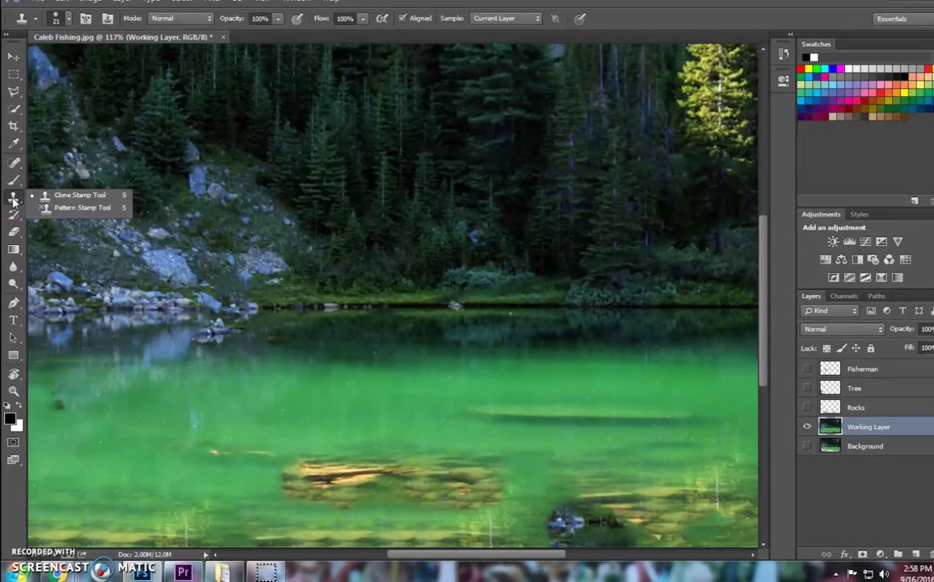
left_click(42, 196)
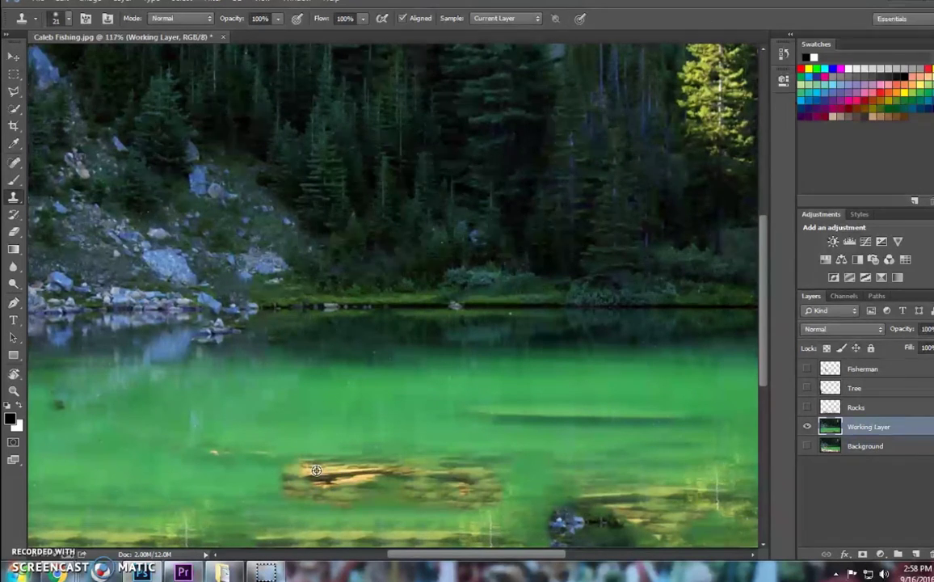
Step: Clone lake water over the leftover dark patch, undoing one misplaced stroke
mouse_move(181, 387)
left_mouse_down()
mouse_move(145, 406)
mouse_move(172, 392)
mouse_move(141, 386)
mouse_move(140, 406)
mouse_move(166, 411)
mouse_move(179, 385)
mouse_move(159, 381)
mouse_move(130, 396)
mouse_move(152, 418)
mouse_move(188, 401)
mouse_move(168, 383)
mouse_move(136, 388)
mouse_move(139, 423)
mouse_move(202, 411)
mouse_move(186, 373)
mouse_move(155, 374)
mouse_move(131, 396)
mouse_move(168, 425)
mouse_move(242, 371)
mouse_move(175, 393)
mouse_move(257, 395)
left_mouse_up()
key("ctrl+z")
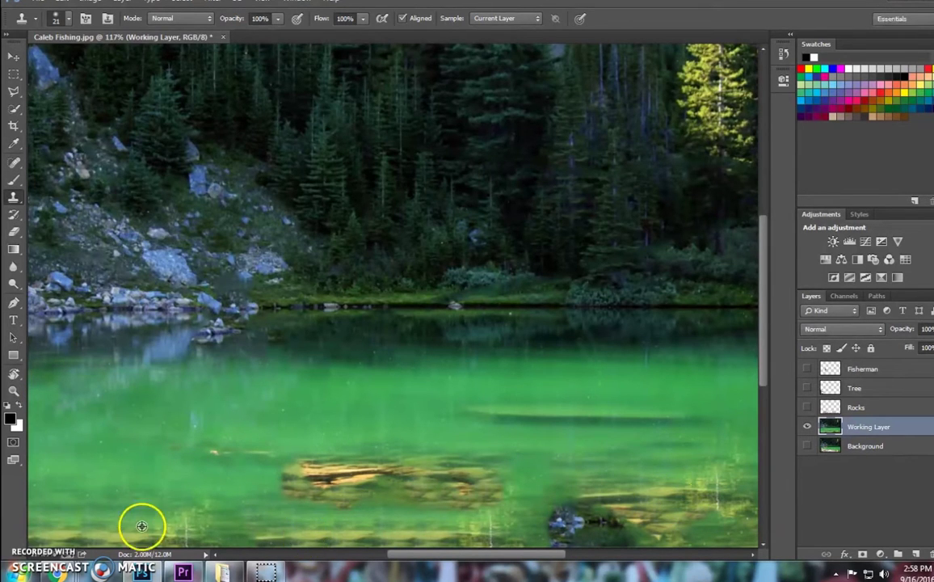
mouse_move(562, 521)
left_mouse_down()
mouse_move(640, 525)
mouse_move(594, 509)
mouse_move(582, 525)
left_mouse_up()
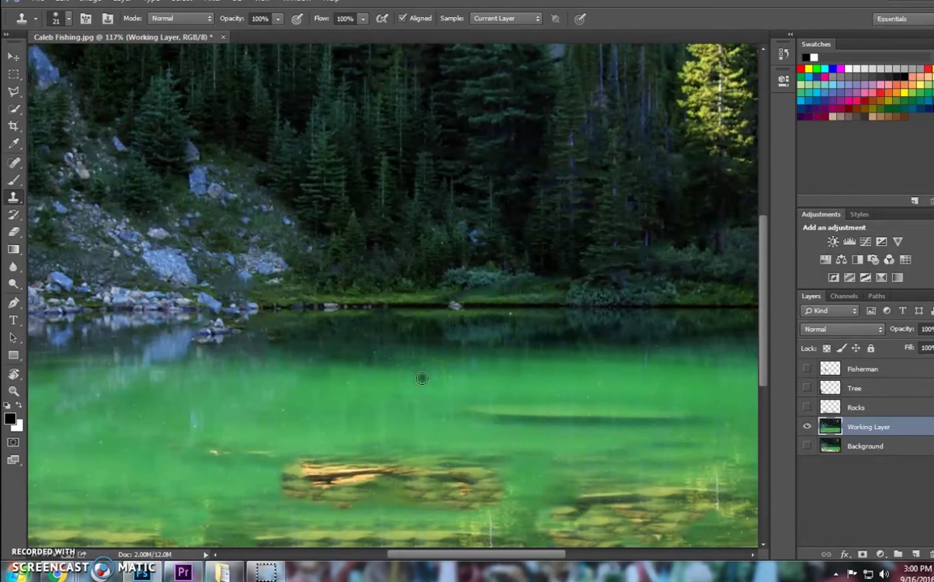
Step: Save the cleaned lake image as JPEG 'Background' in Desktop > Tutorials > Ken Burns
left_click(37, 4)
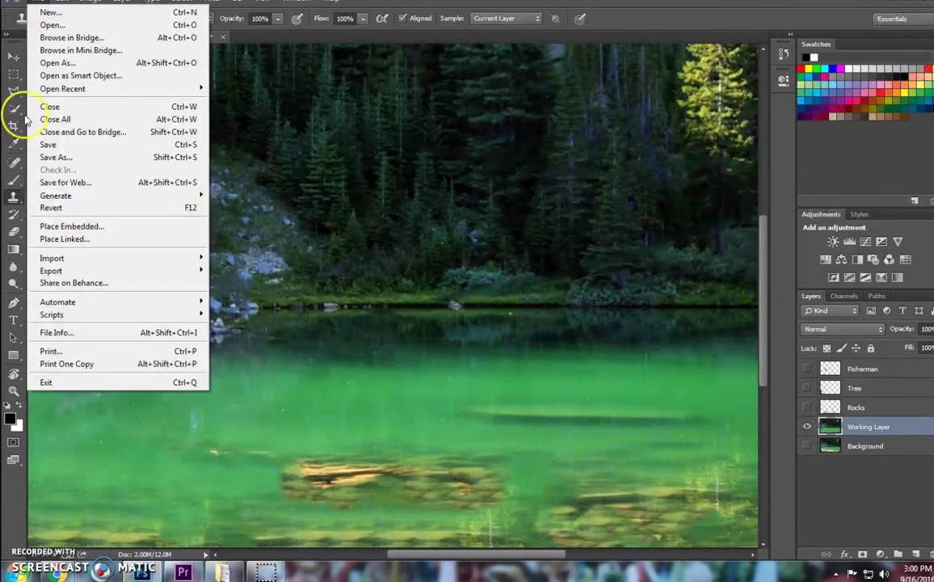
left_click(75, 159)
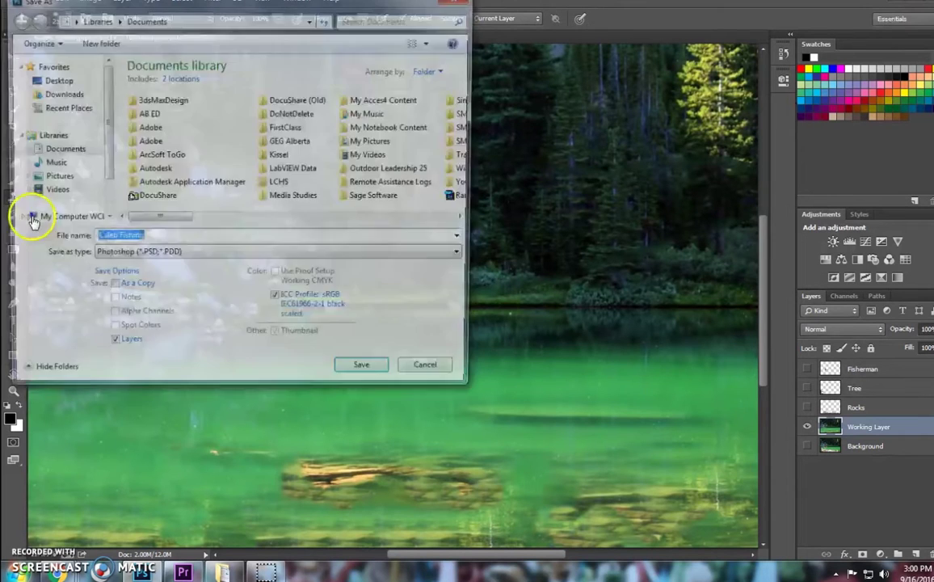
left_click(186, 255)
left_click(113, 358)
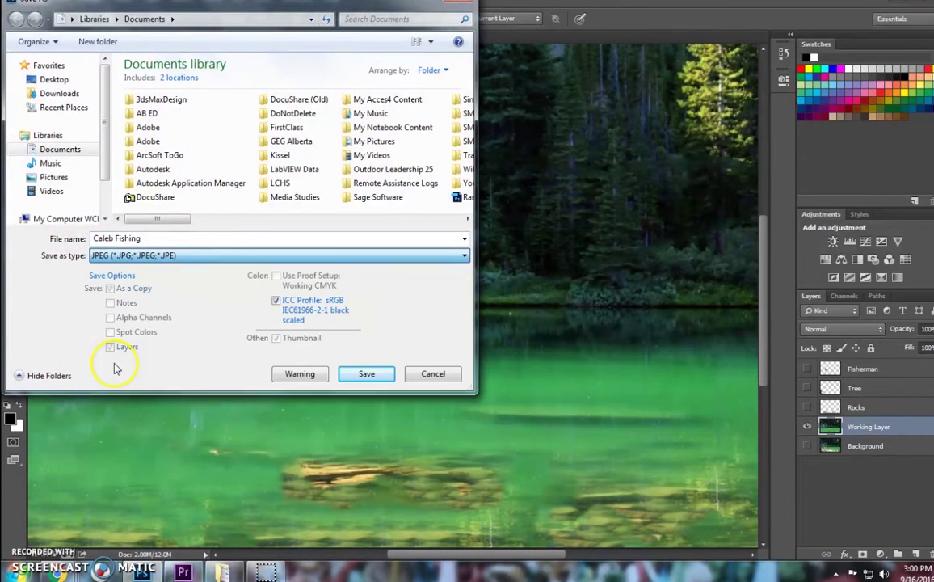
left_click(54, 79)
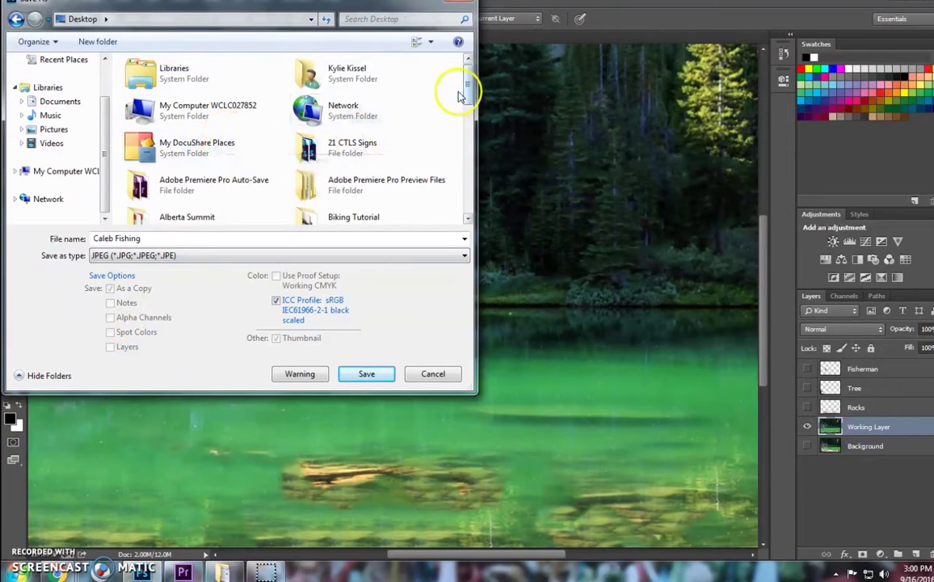
left_click_drag(467, 88, 464, 151)
double_click(153, 194)
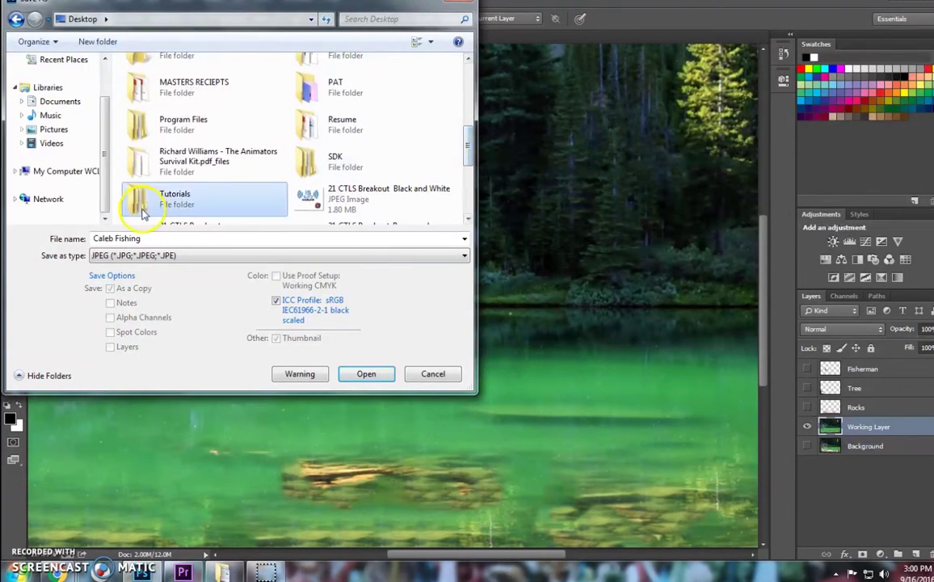
double_click(154, 94)
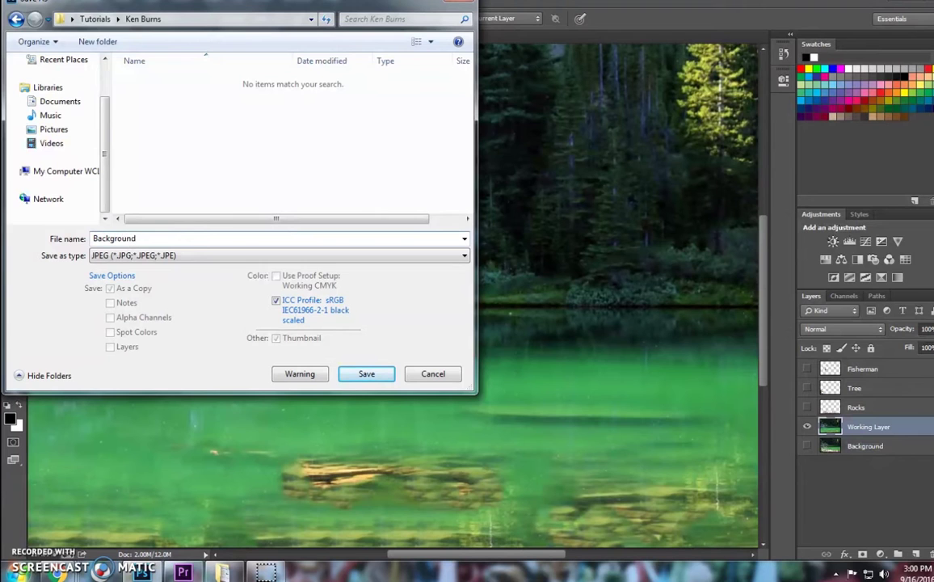
left_click(363, 376)
left_click(558, 142)
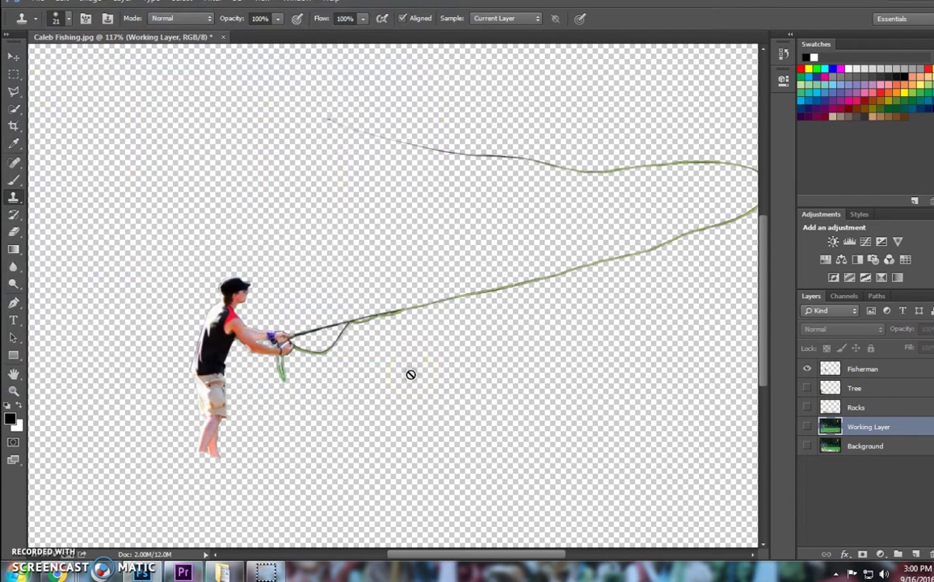
Step: Save the shown cut-out layer as a PNG in Ken Burns, then open that folder to check
left_click(27, 10)
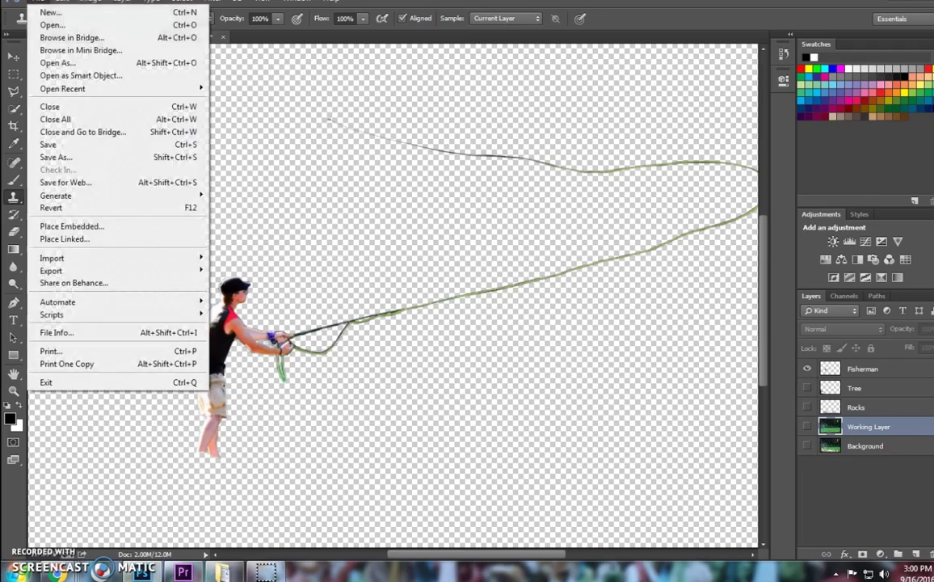
left_click(62, 157)
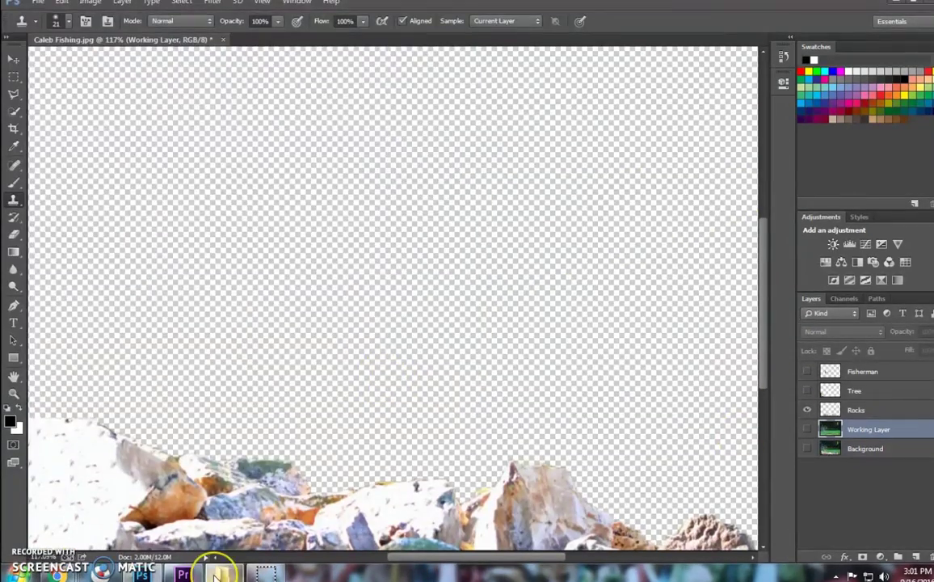
left_click(217, 573)
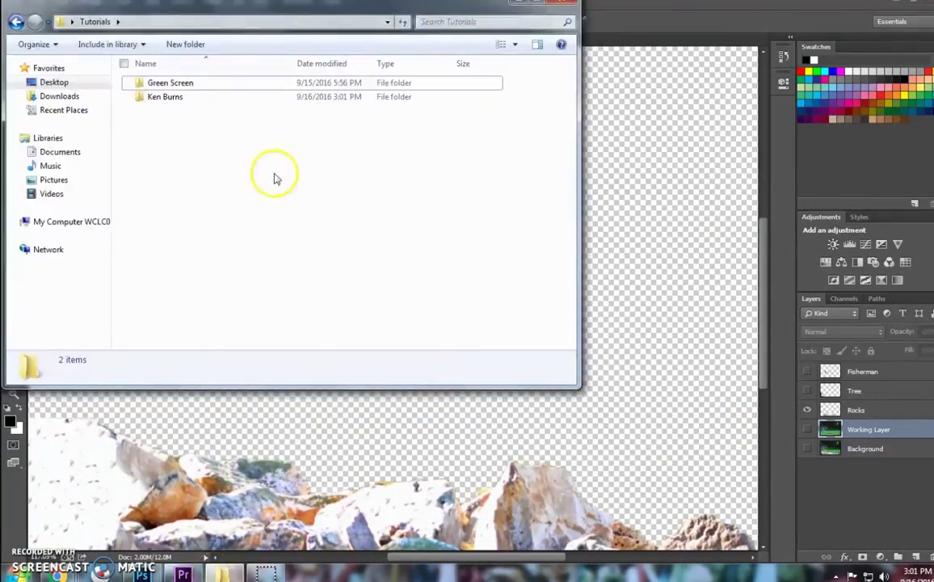
double_click(167, 95)
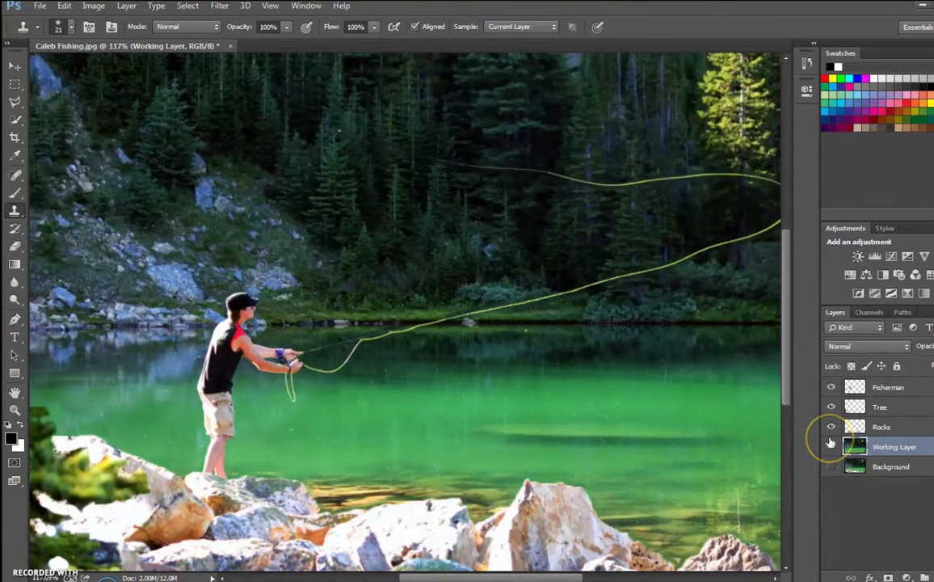
Step: Make Photoshop's Working Layer visible again and bring up the Ken Burns folder in Explorer
left_click(831, 444)
mouse_move(227, 579)
left_click(315, 501)
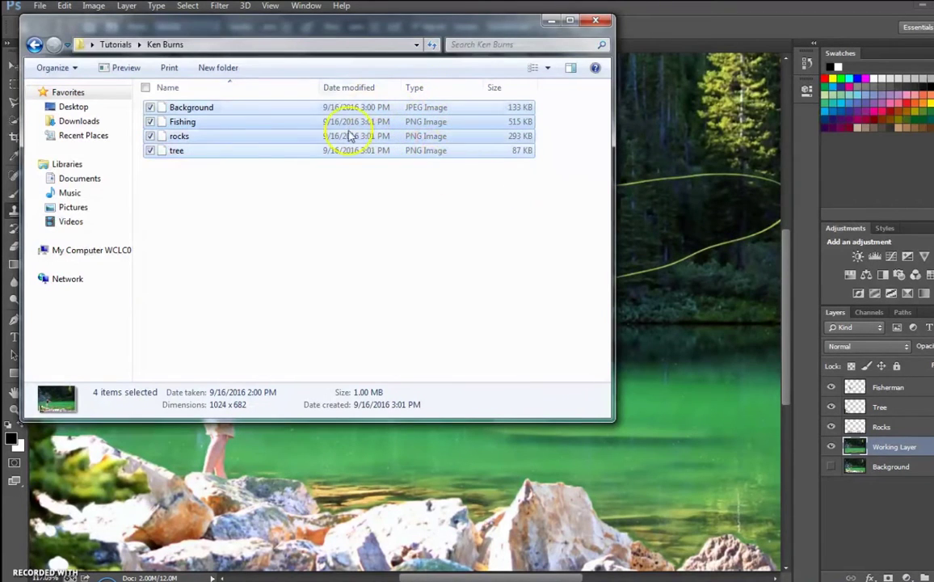
Step: Drag the four images into Premiere Pro and create a sequence from Background.jpg
left_click_drag(256, 143, 128, 500)
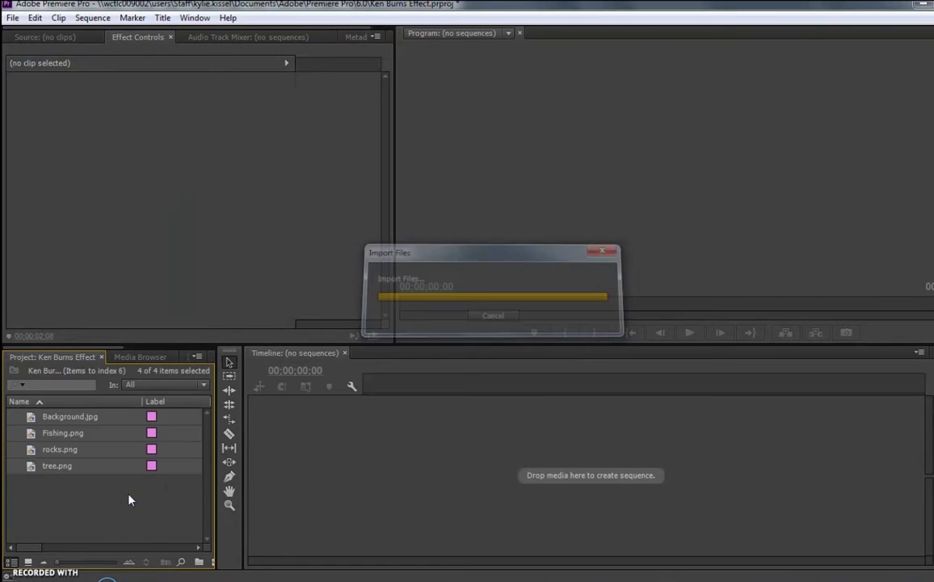
left_click(107, 496)
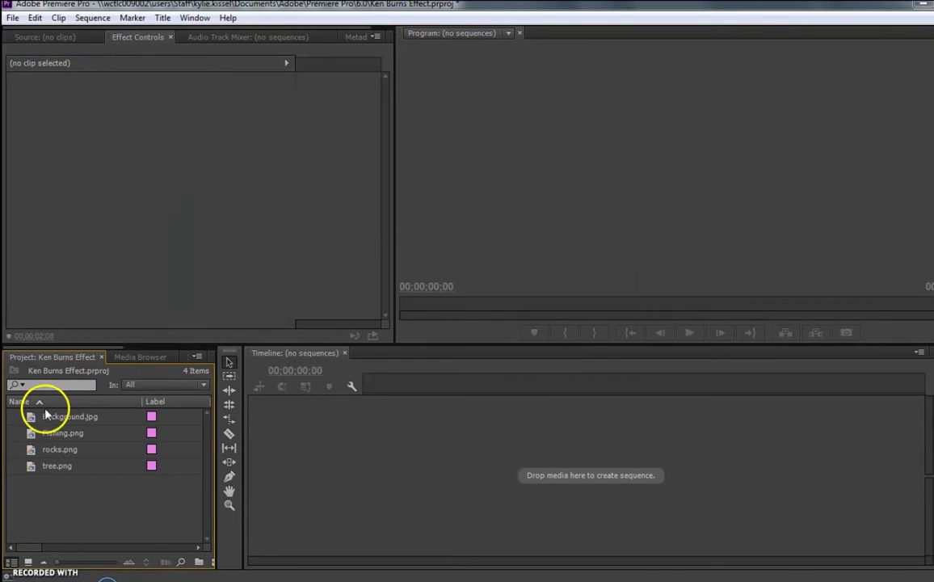
left_click_drag(47, 415, 429, 459)
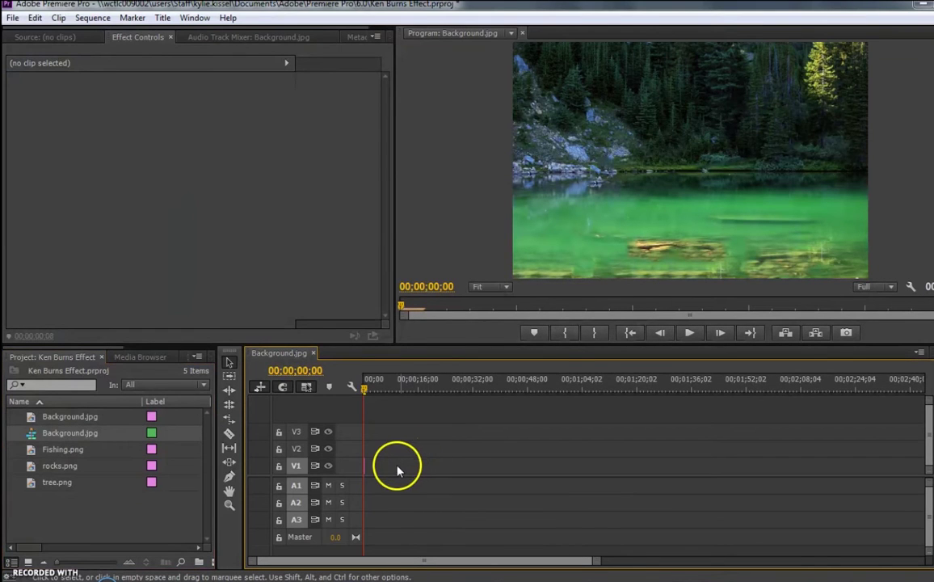
Step: Change the Background.jpg clip's duration from 25 frames to 10 seconds via Speed/Duration
left_click_drag(598, 561, 426, 511)
right_click(426, 468)
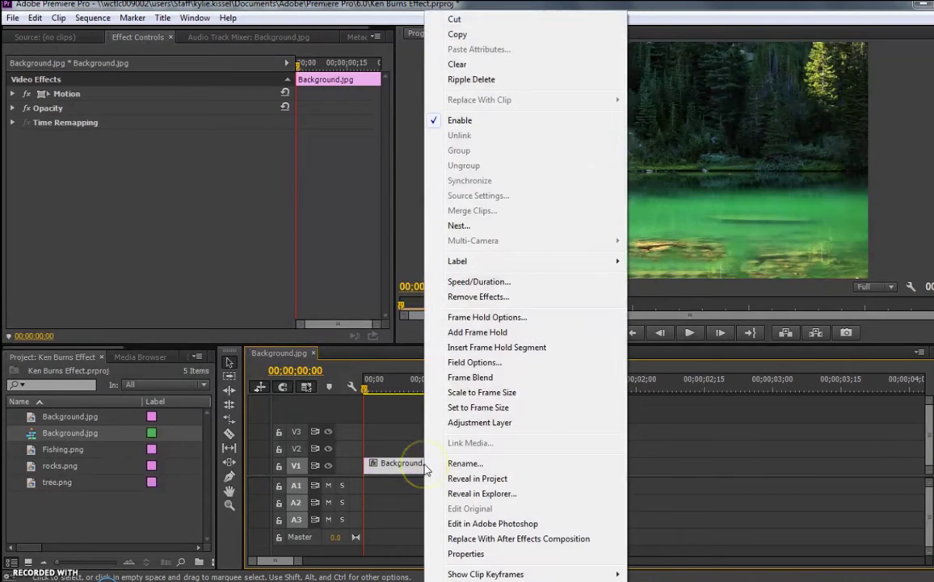
left_click(477, 283)
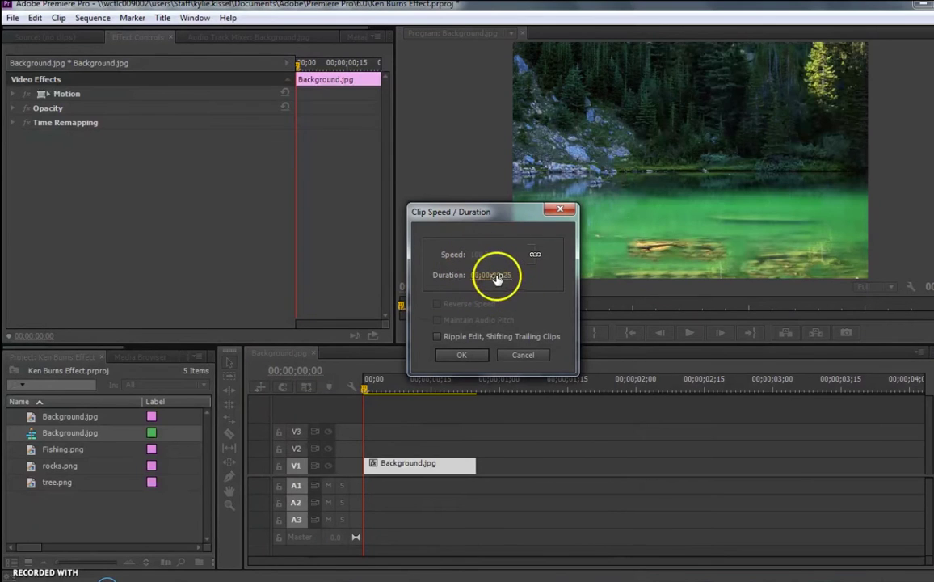
left_click(496, 276)
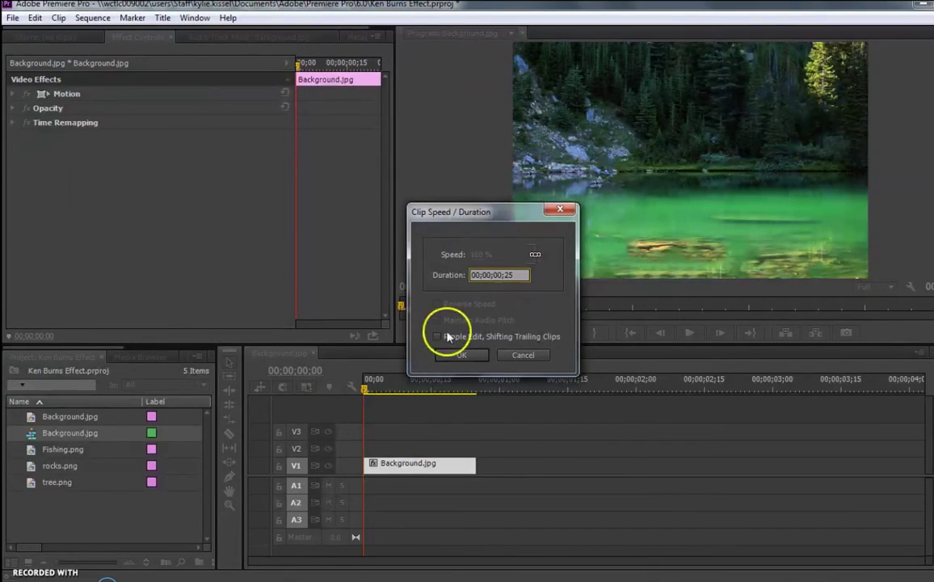
type("10;")
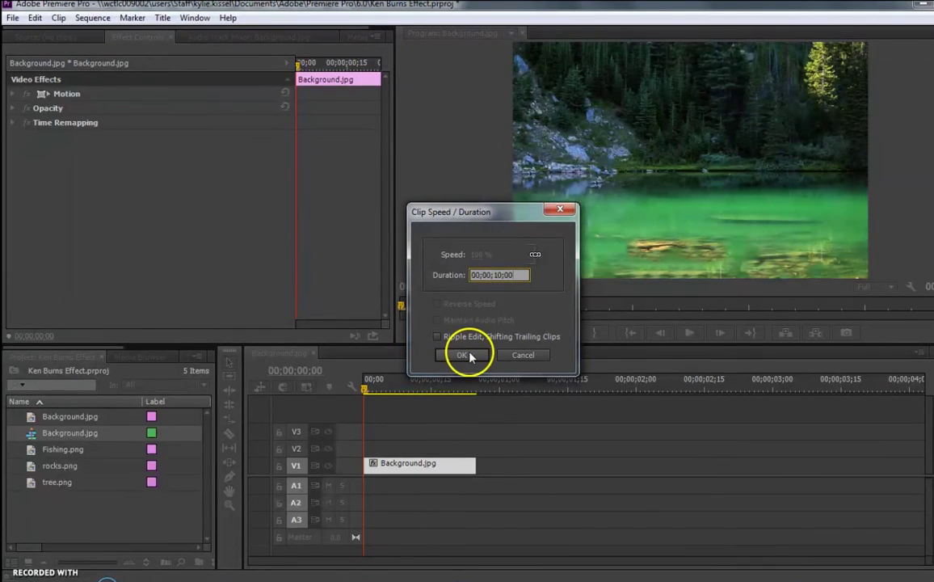
left_click(462, 356)
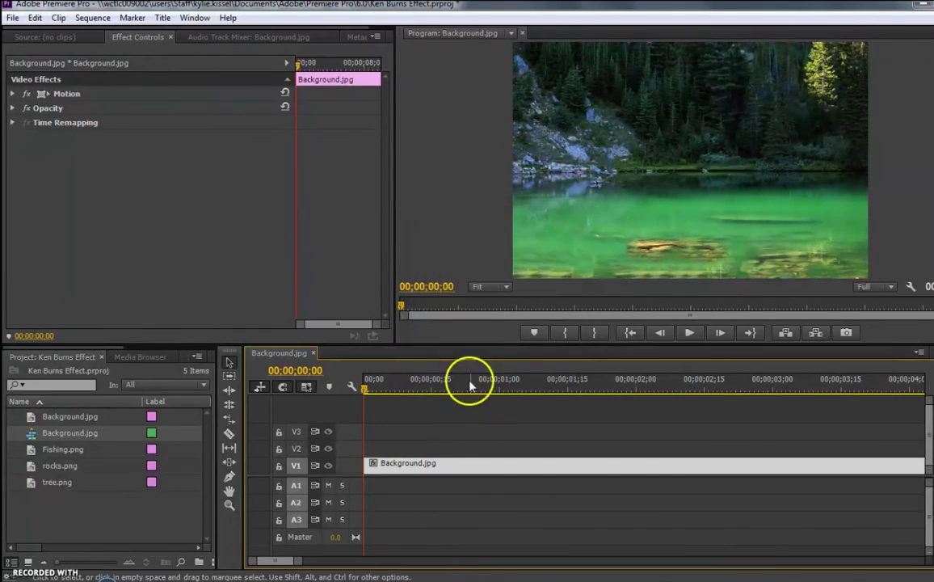
left_click_drag(305, 568, 337, 562)
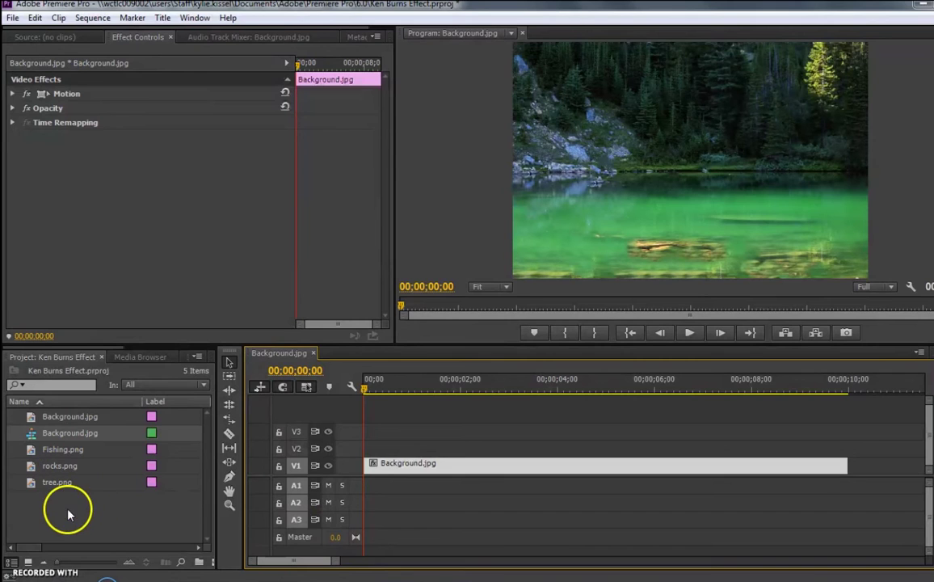
Step: Place rocks.png on V2 and tree.png on the track above it
left_click_drag(60, 466, 371, 443)
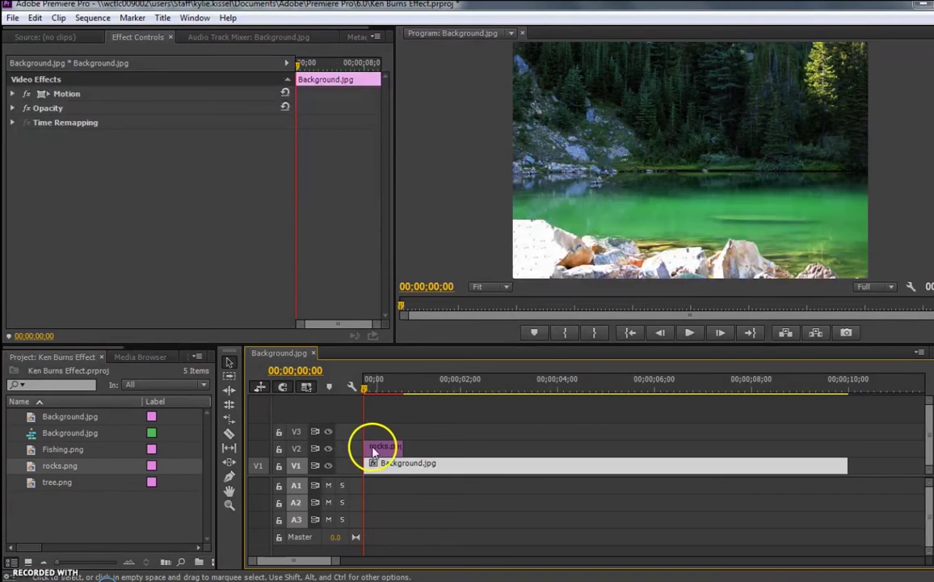
left_click_drag(62, 483, 365, 405)
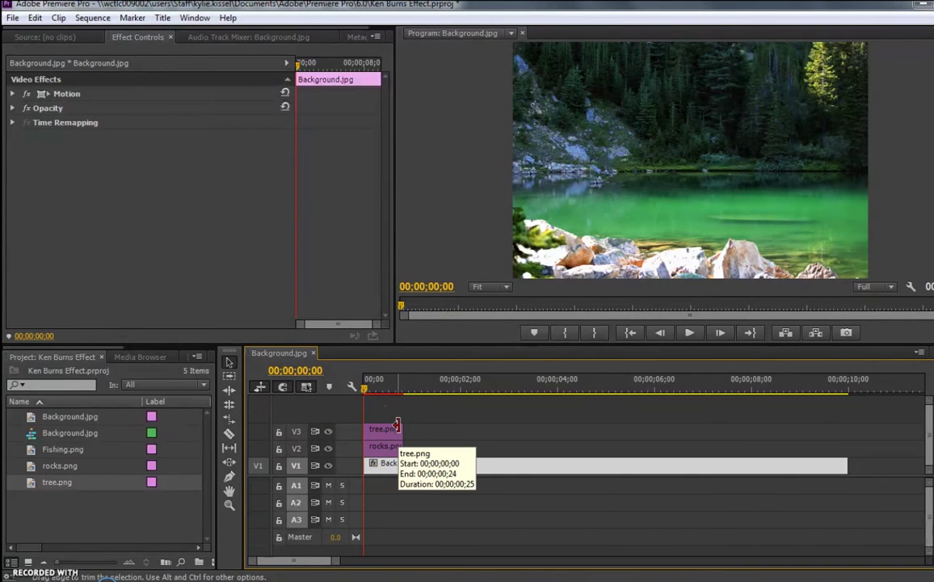
left_click(371, 439)
left_click(365, 413)
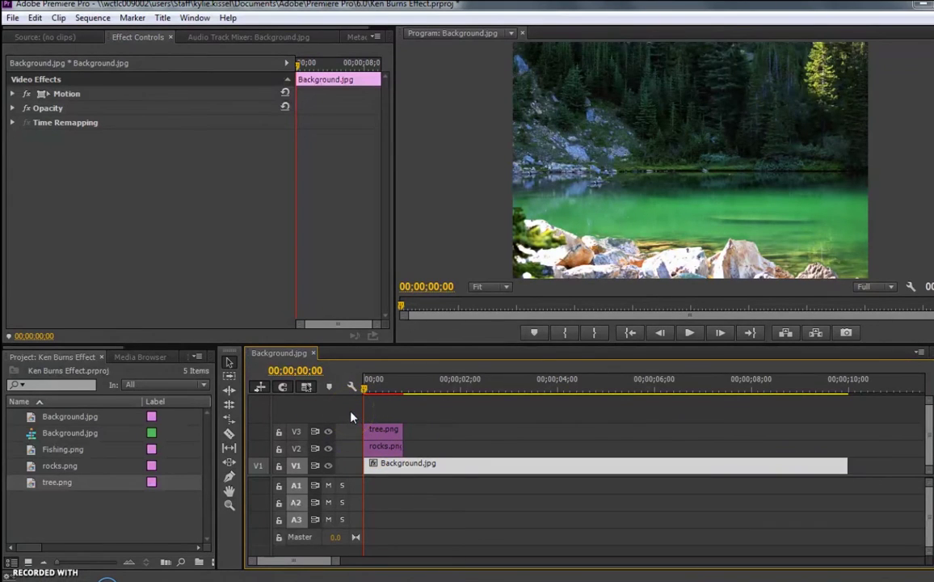
Step: Add one extra video track to the timeline
right_click(352, 417)
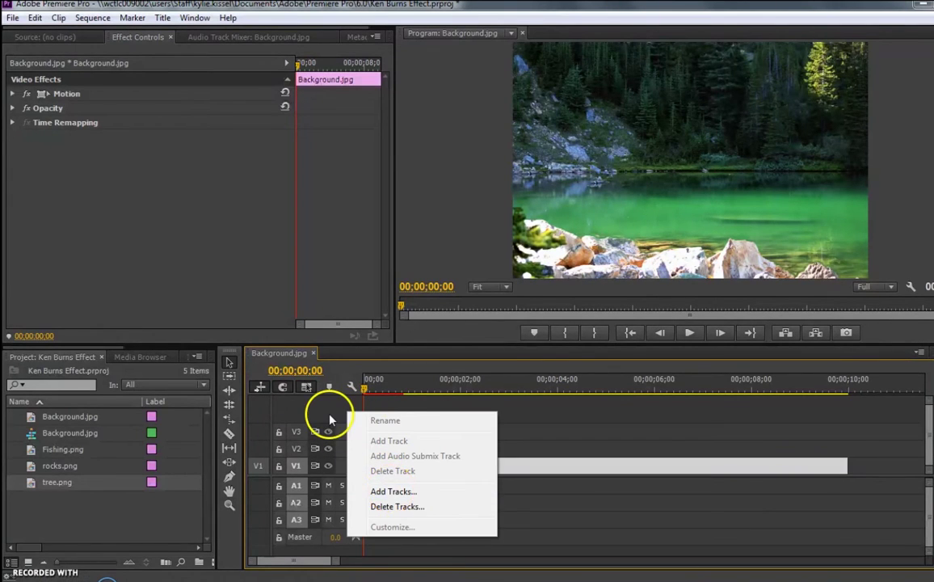
right_click(323, 412)
right_click(314, 445)
right_click(338, 412)
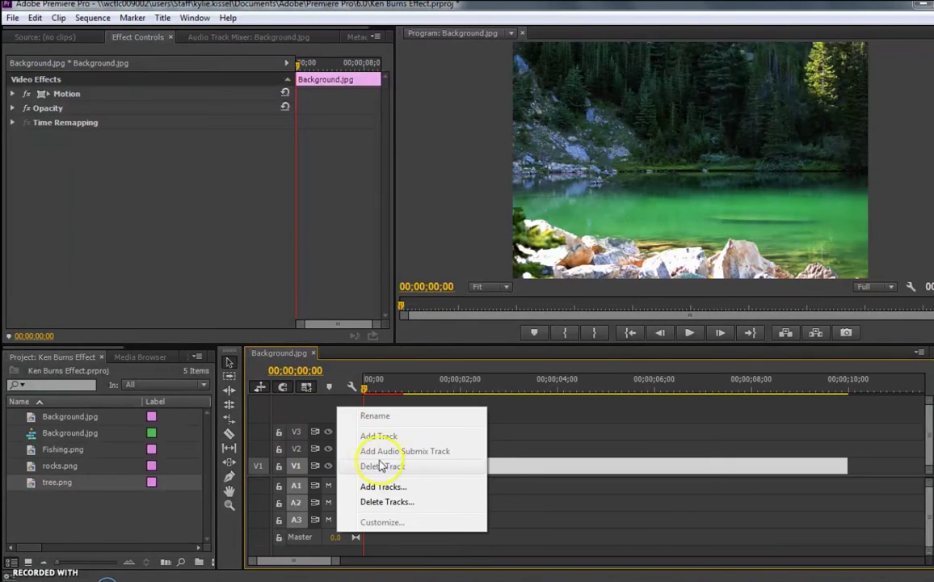
left_click(383, 488)
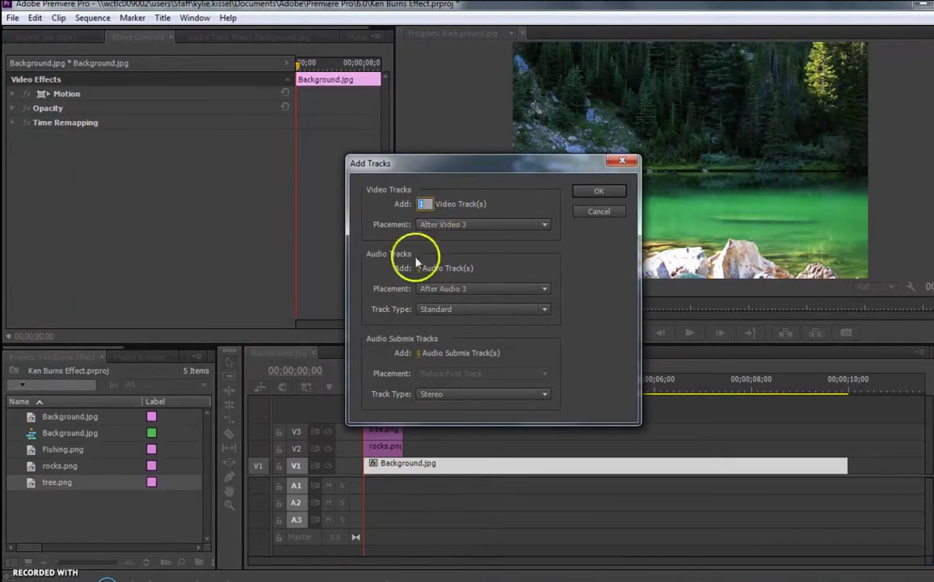
left_click(599, 194)
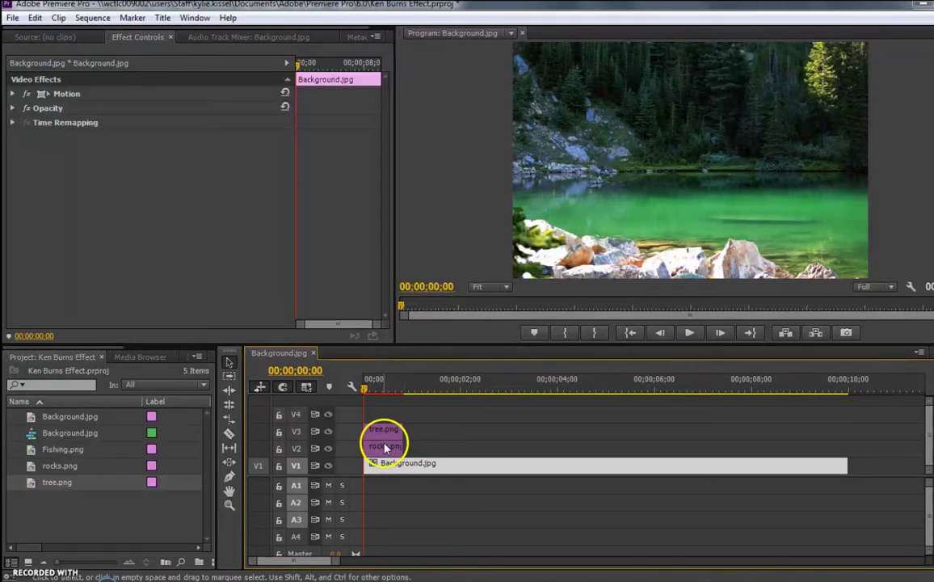
Step: Move the tree.png and rocks.png clips up one track
left_click(419, 449)
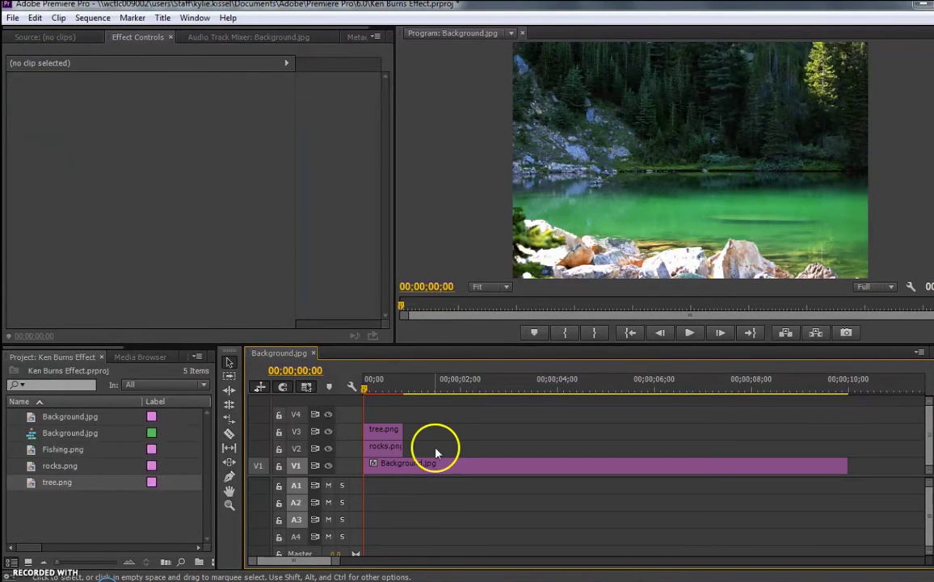
left_click(390, 447)
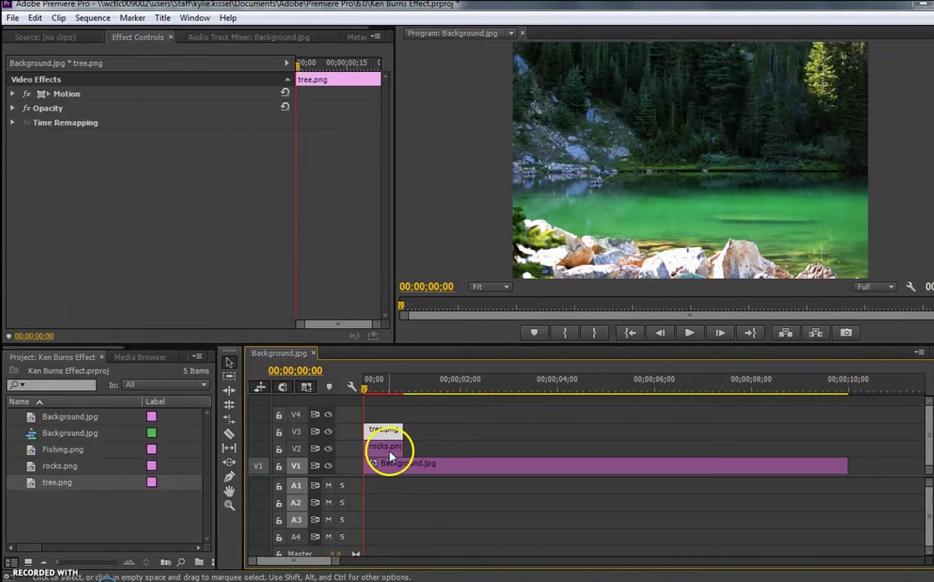
left_click(391, 433, "shift")
left_click_drag(390, 432, 390, 415)
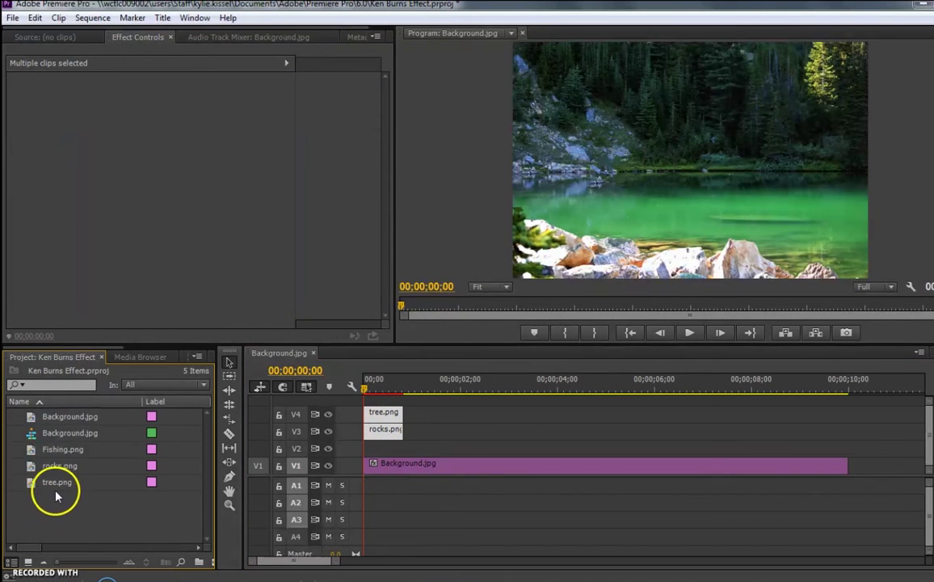
Step: Drop Fishing.png on V2 and stretch tree, rocks and Fishing clips to the full 10 seconds
left_click_drag(42, 455, 366, 458)
left_click(433, 448)
left_click_drag(434, 448, 846, 455)
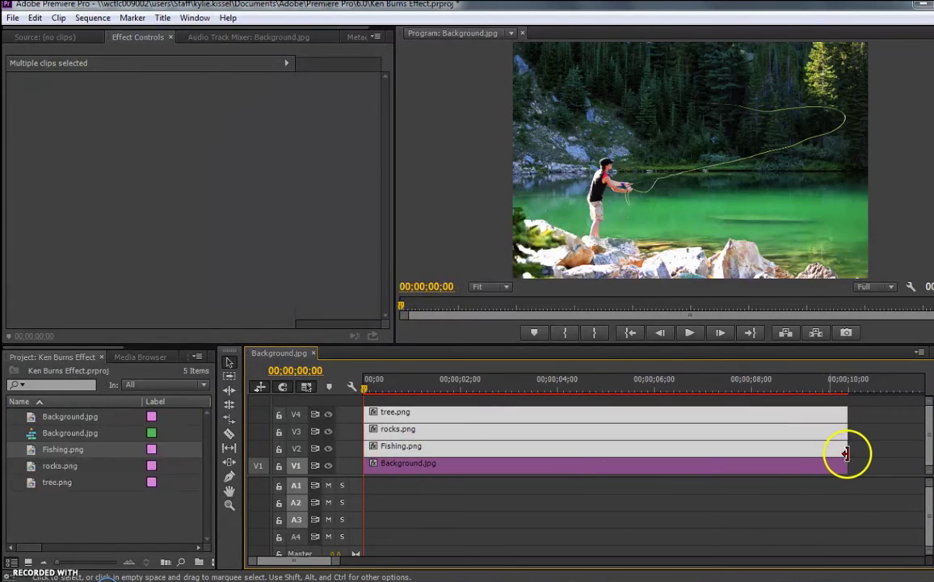
left_click(590, 518)
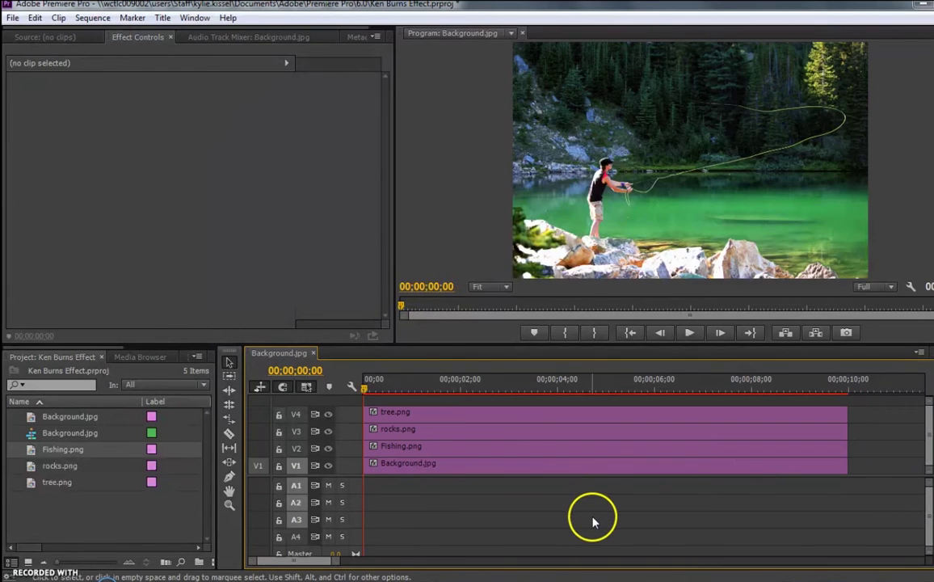
left_click(691, 333)
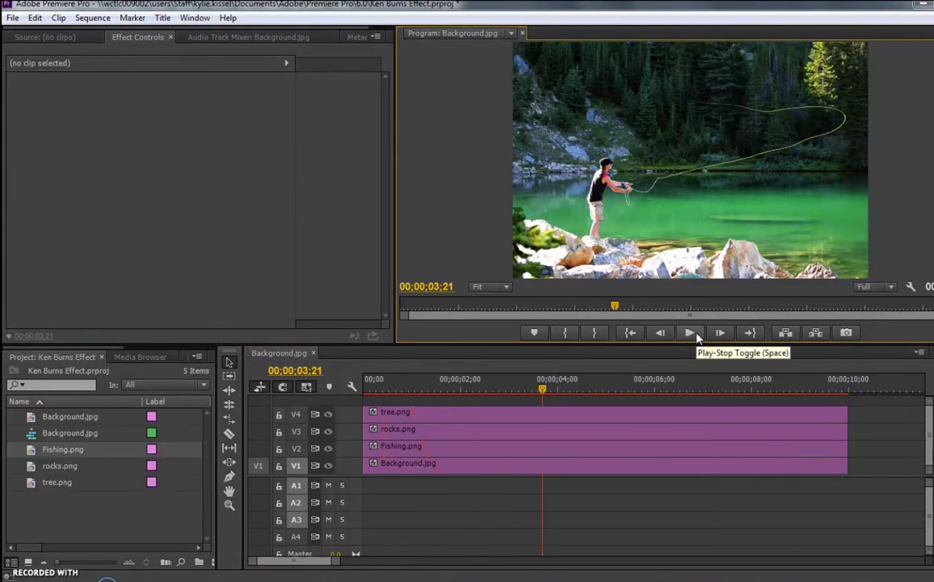
mouse_move(574, 265)
left_mouse_down()
mouse_move(528, 229)
mouse_move(611, 218)
left_mouse_up()
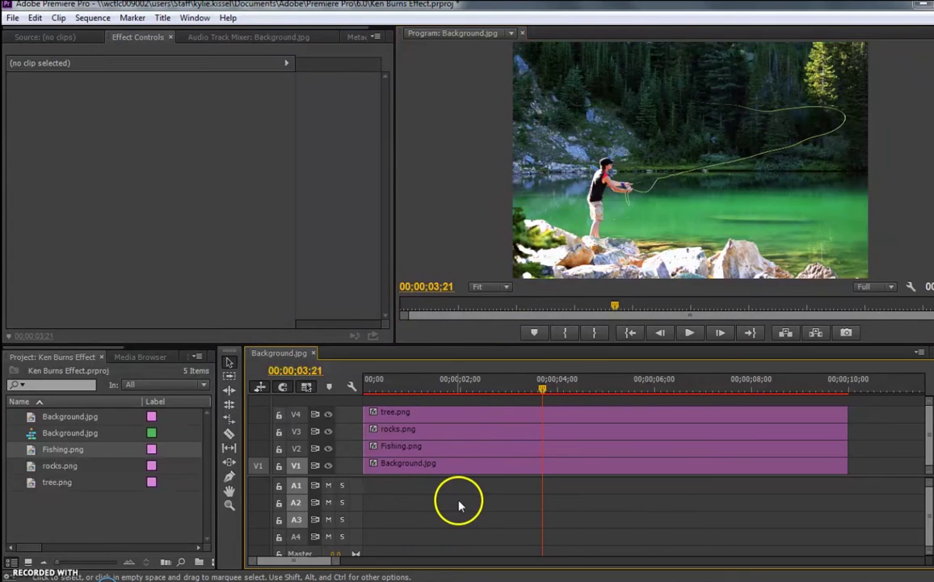
Step: Enable Position and Scale keyframes on Fishing.png's Motion, starting at the clip start
left_click(414, 447)
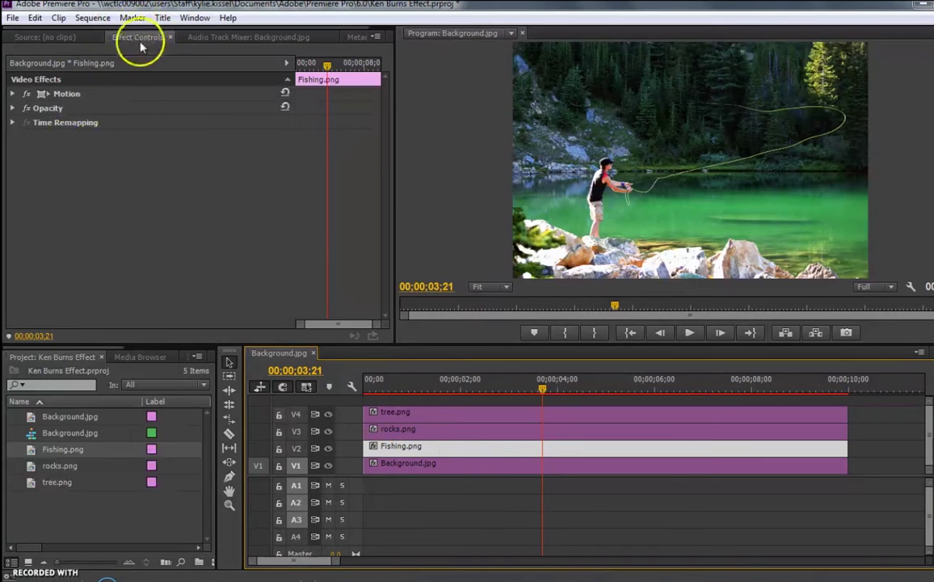
left_click(11, 95)
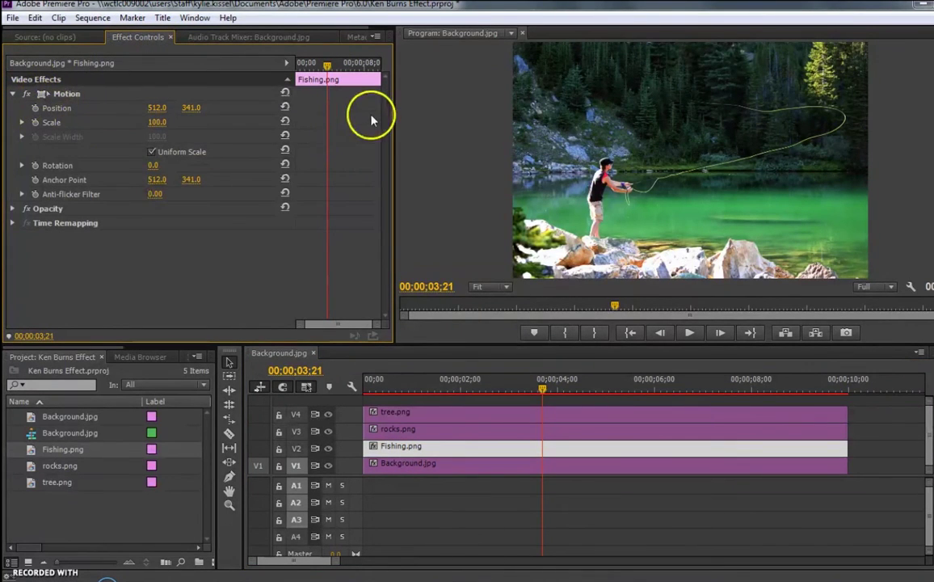
left_click(34, 107)
left_click(33, 122)
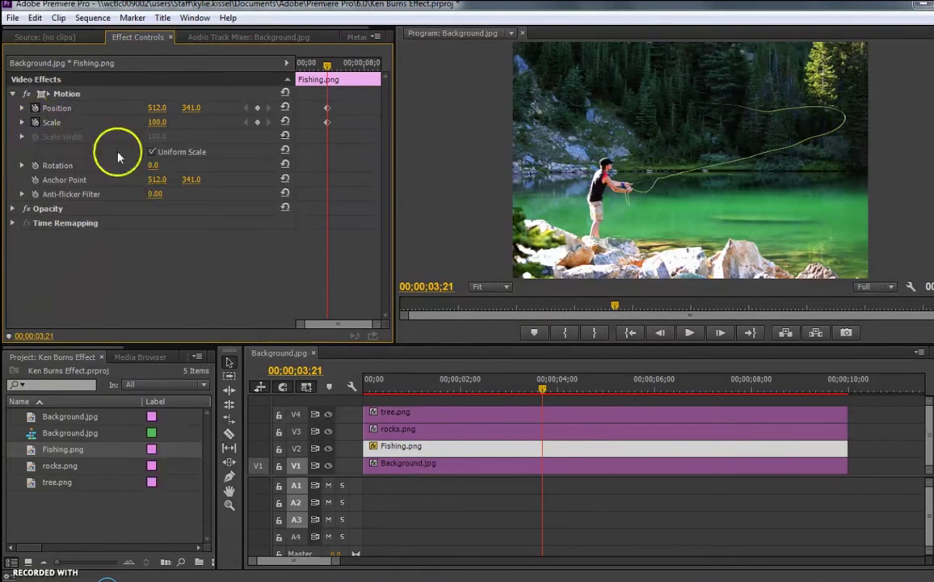
left_click_drag(327, 107, 299, 122)
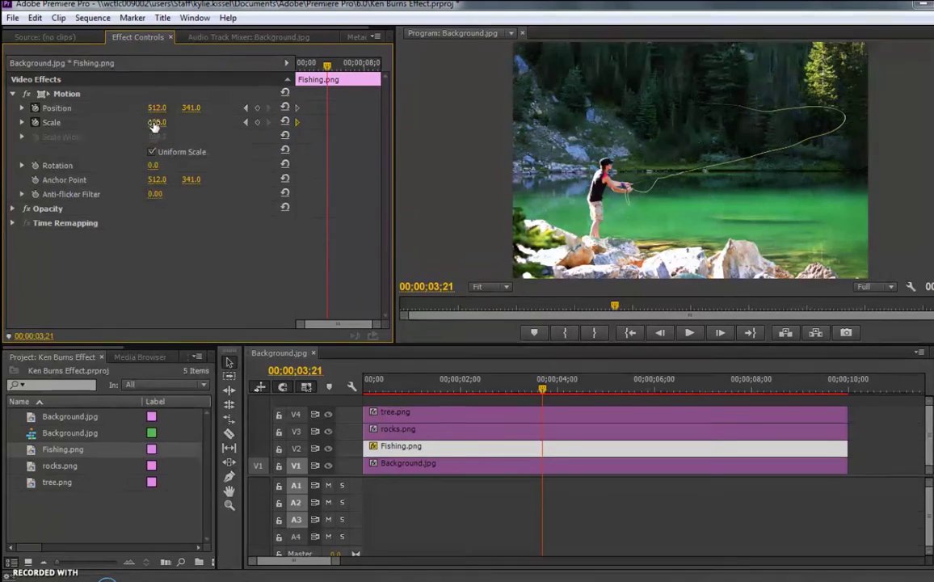
Step: Keyframe Fishing.png's scale from 97 up to 105 and shift its position slightly left
left_click(161, 135)
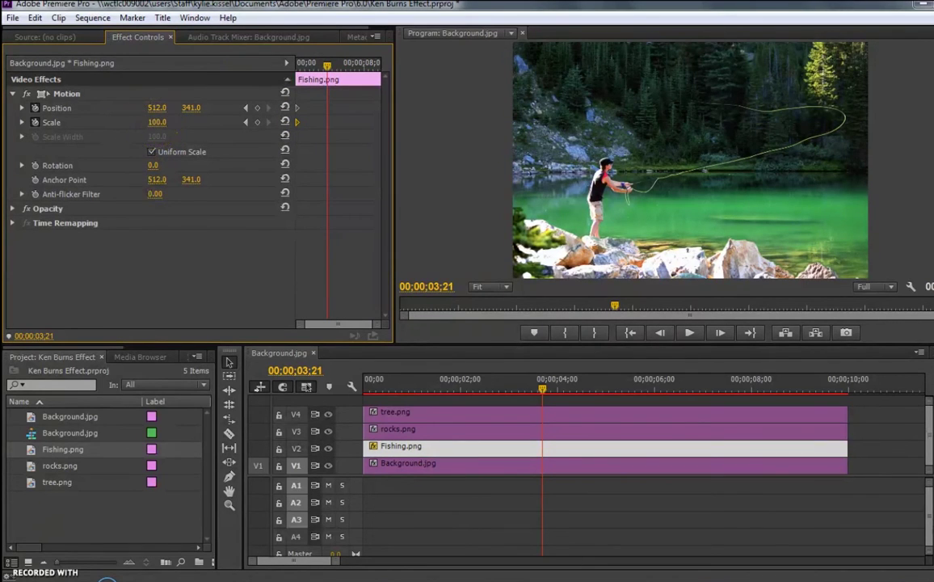
left_click_drag(157, 122, 159, 122)
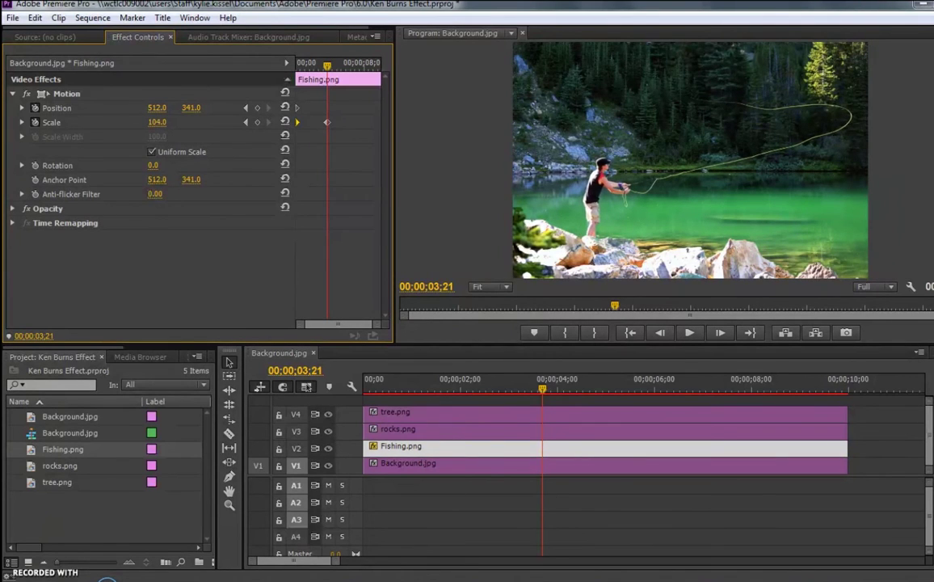
left_click_drag(159, 122, 158, 122)
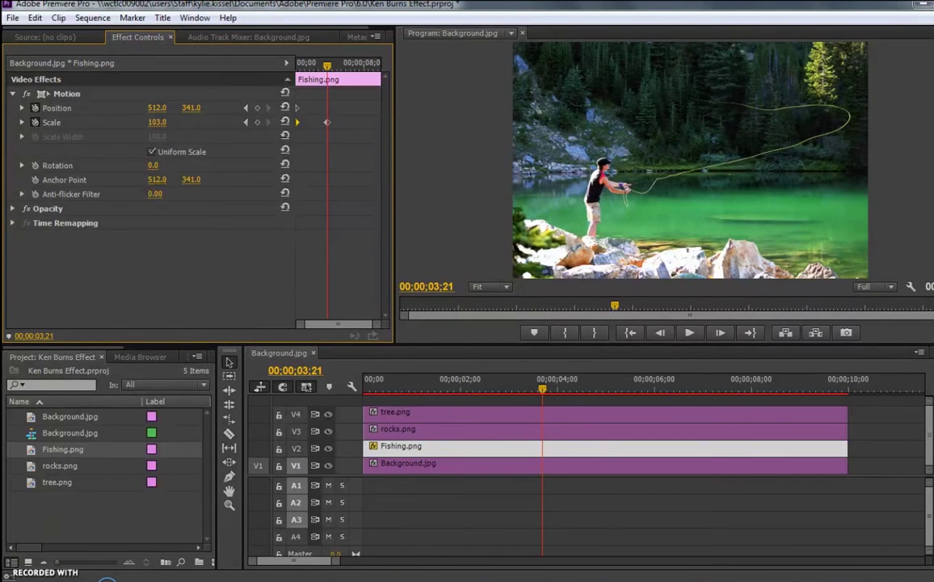
left_click(159, 110)
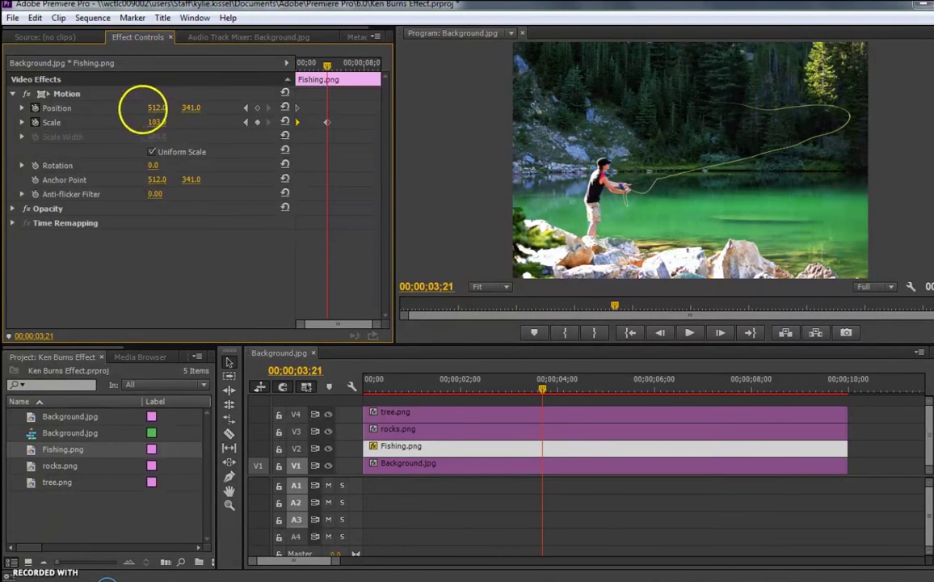
left_click_drag(143, 110, 168, 109)
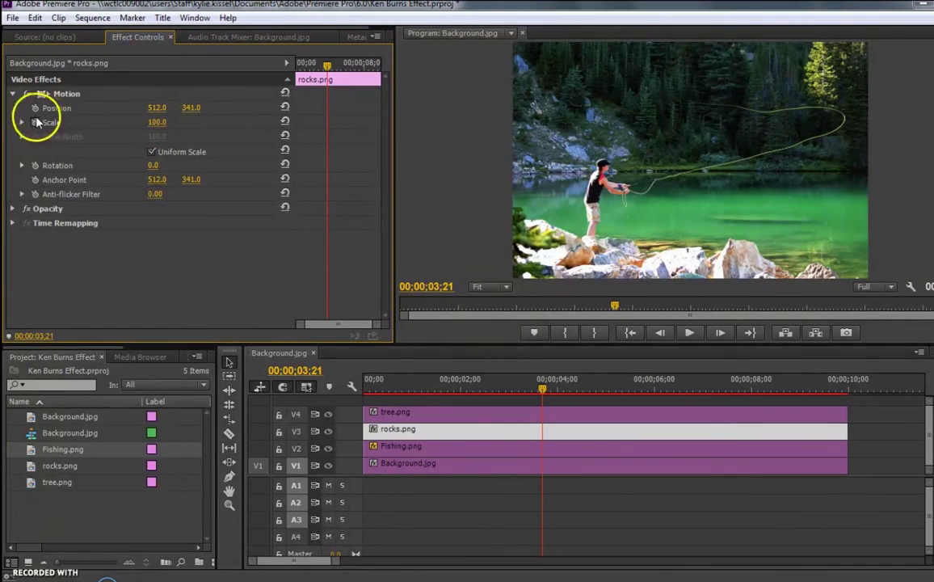
left_click(847, 392)
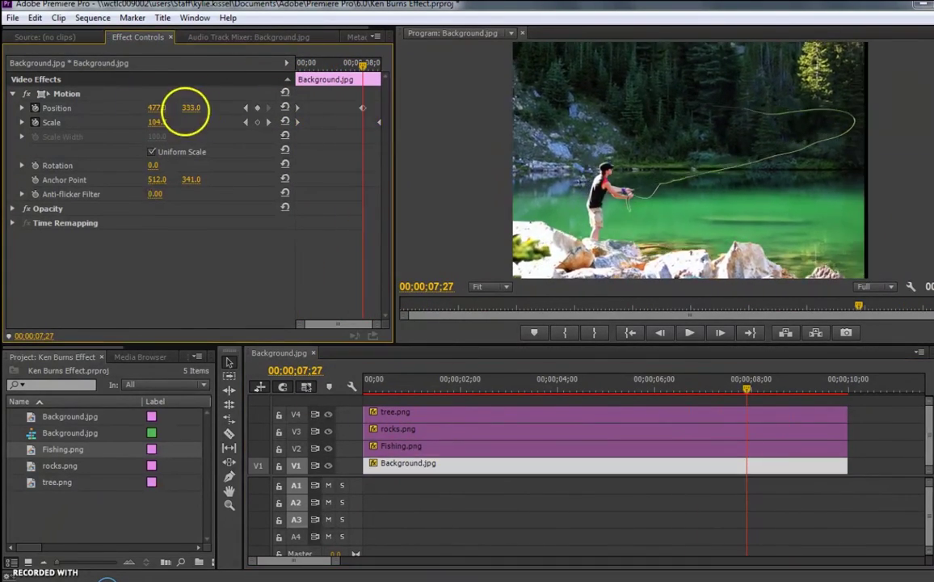
left_click(630, 332)
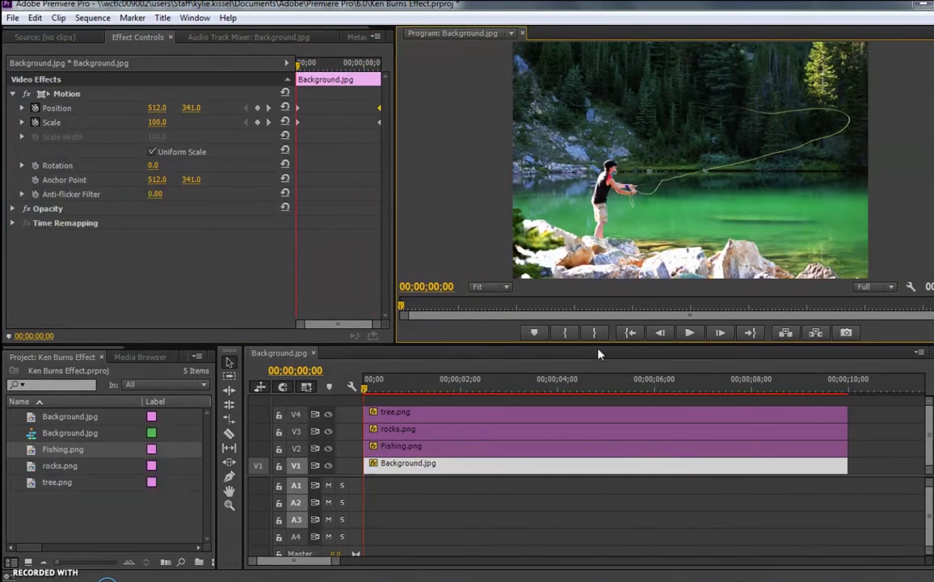
key("space")
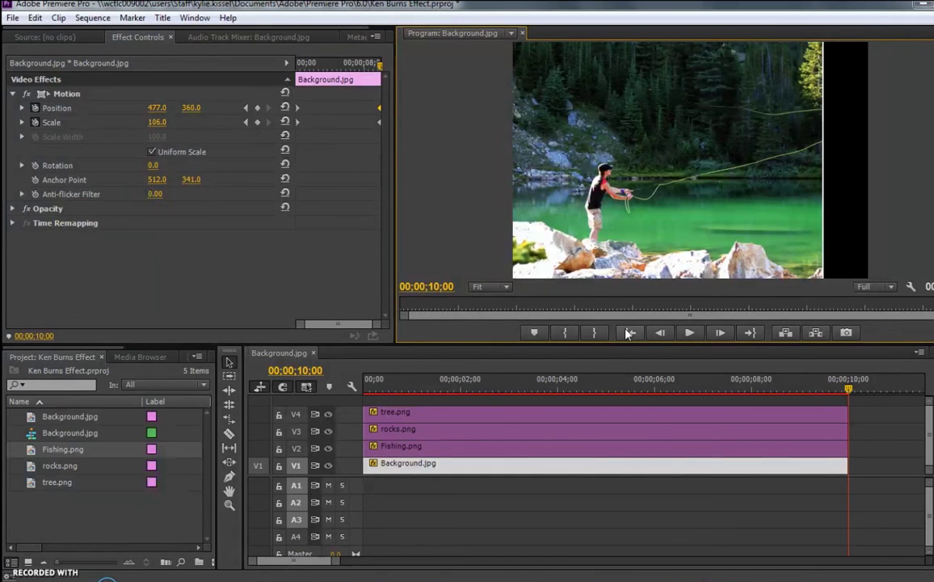
Step: Set the media export format to H.264 and bring up the output file's save location window
left_click(12, 18)
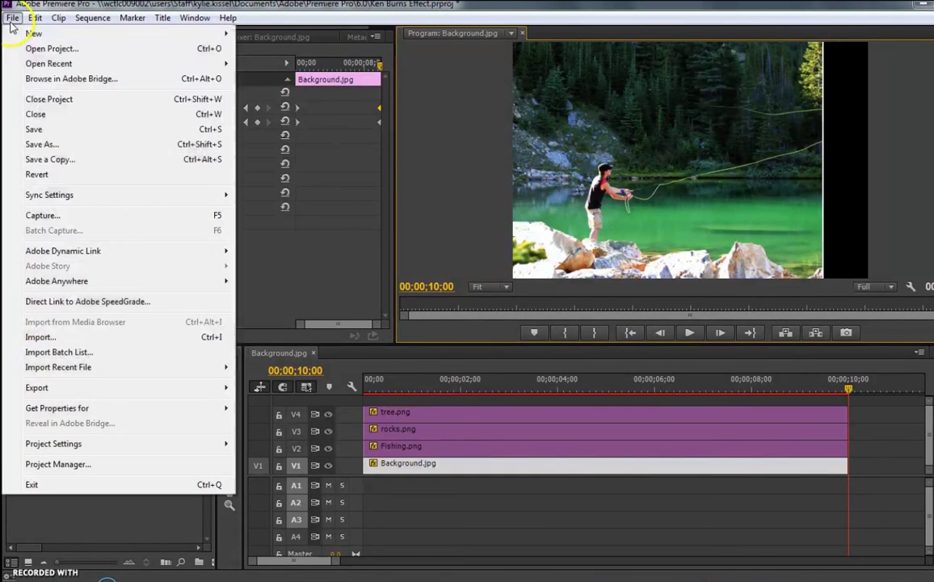
mouse_move(38, 389)
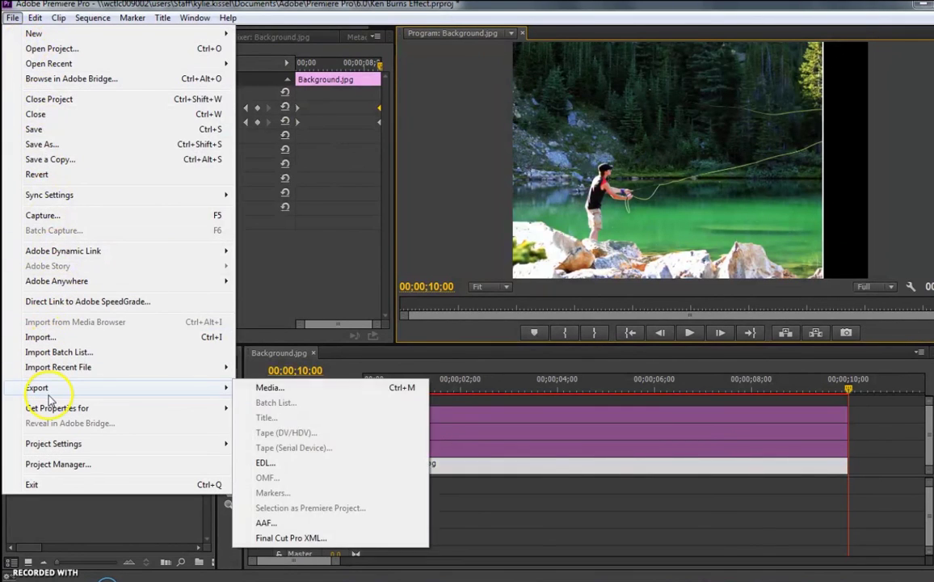
left_click(324, 390)
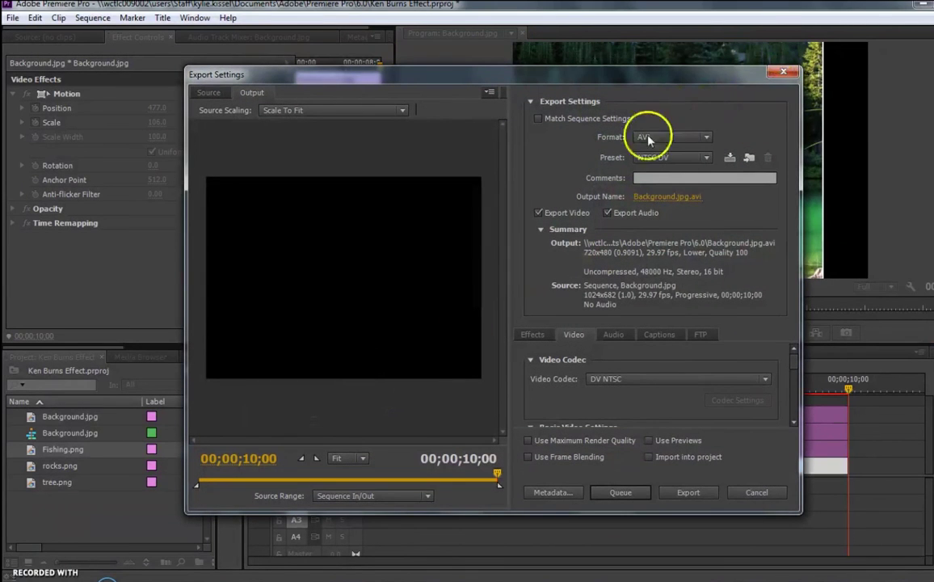
left_click(648, 139)
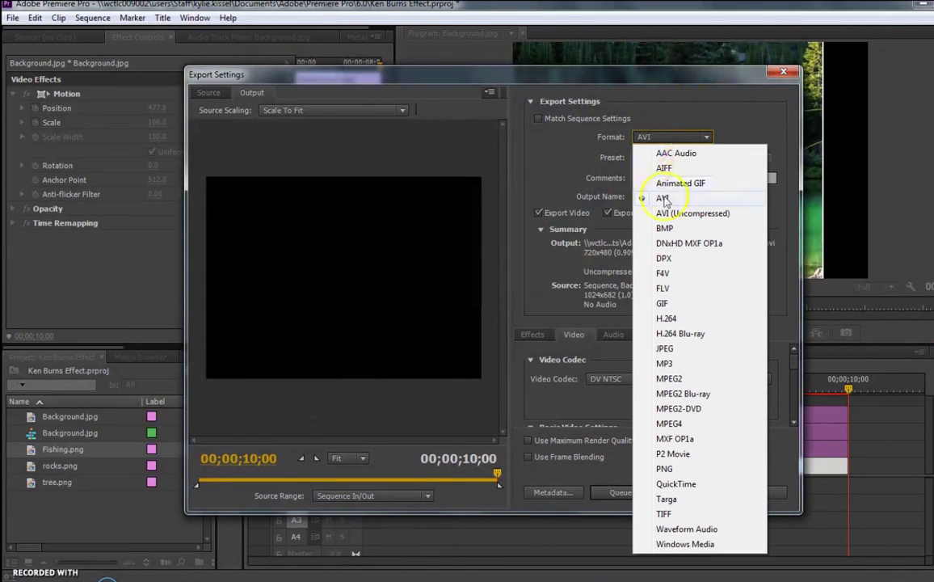
left_click(668, 319)
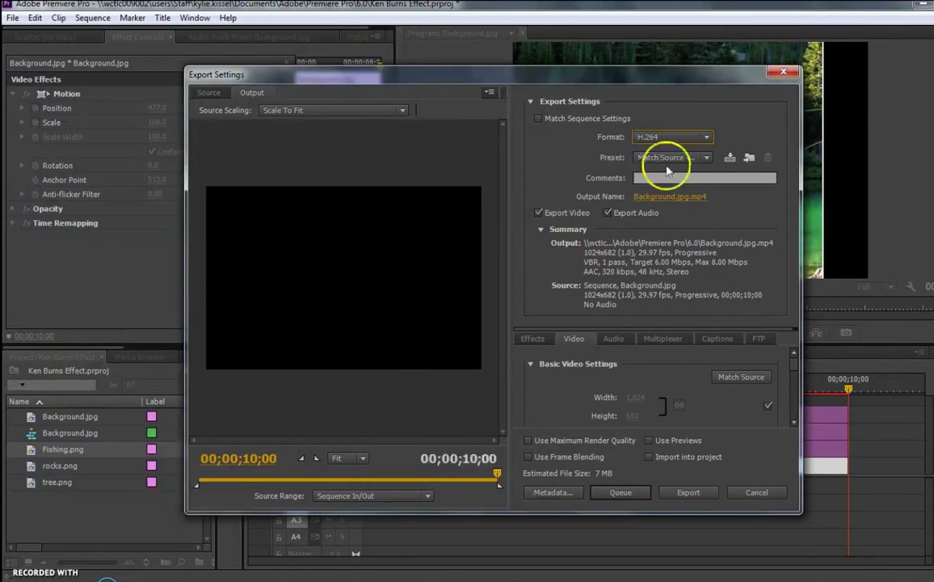
left_click(659, 198)
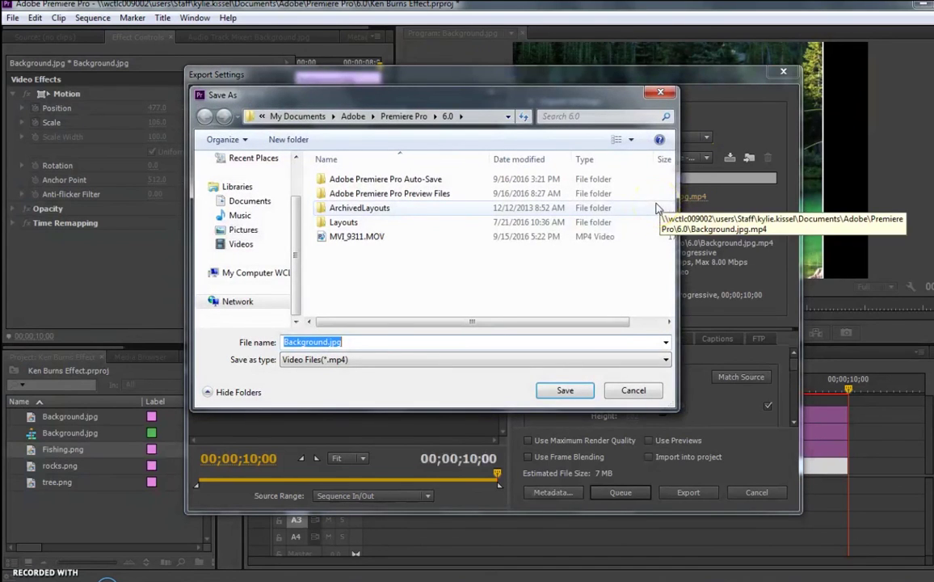